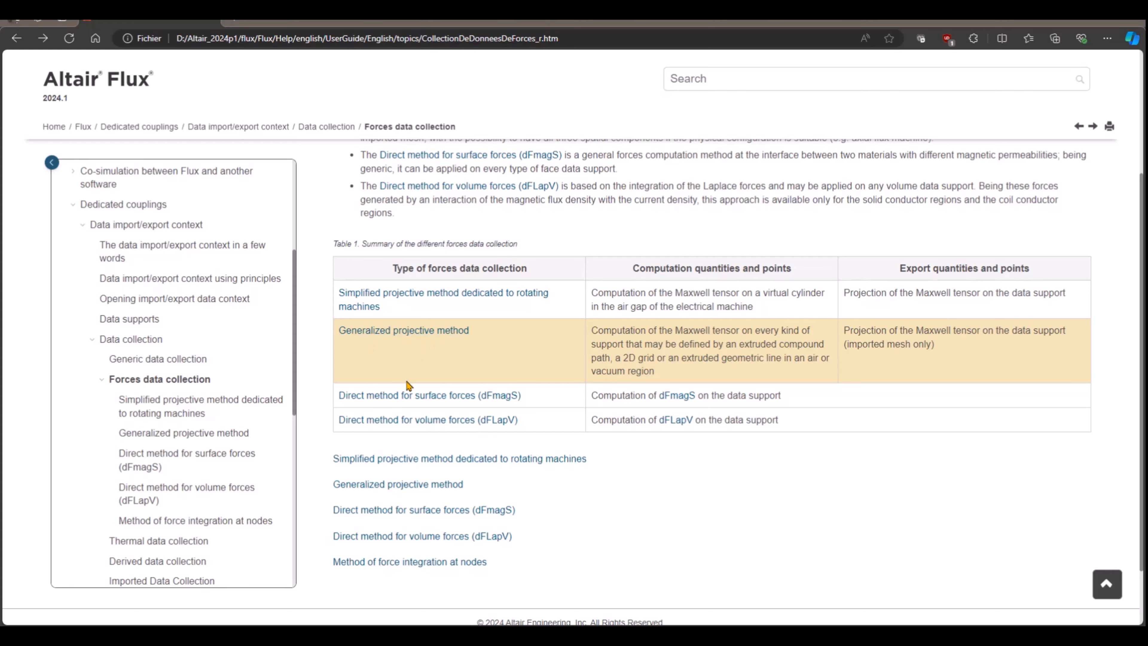
- Read the help page on the simplified projective method dedicated to rotating machines, from the approach description through the application example
left_click(418, 299)
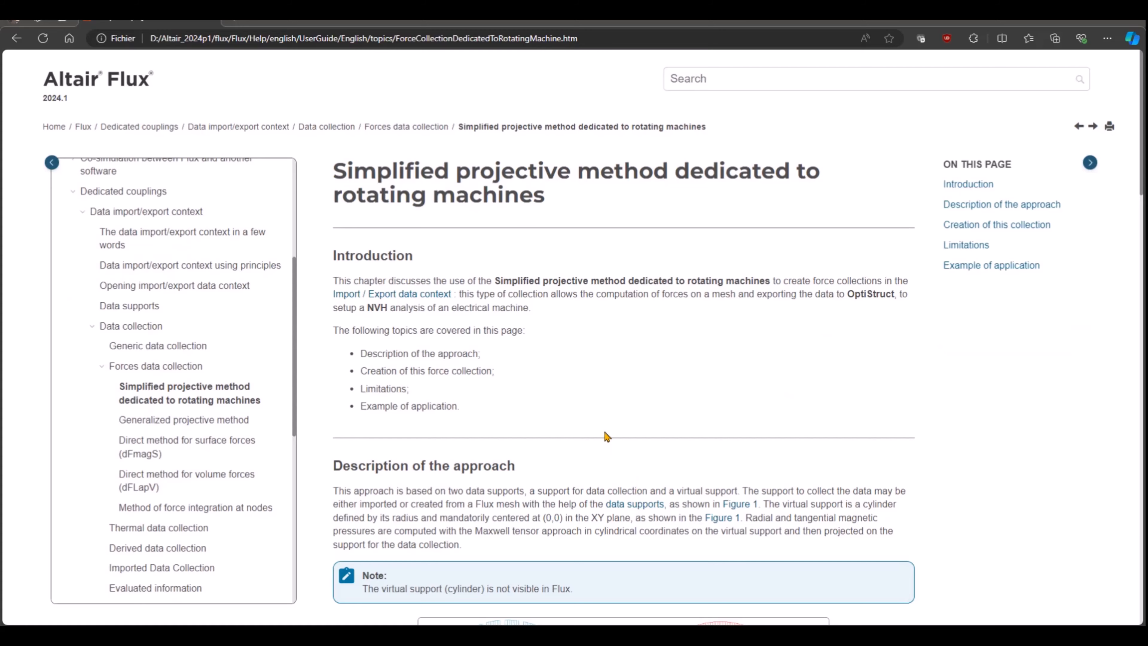
scroll(608, 436, "down", 3)
scroll(606, 436, "down", 4)
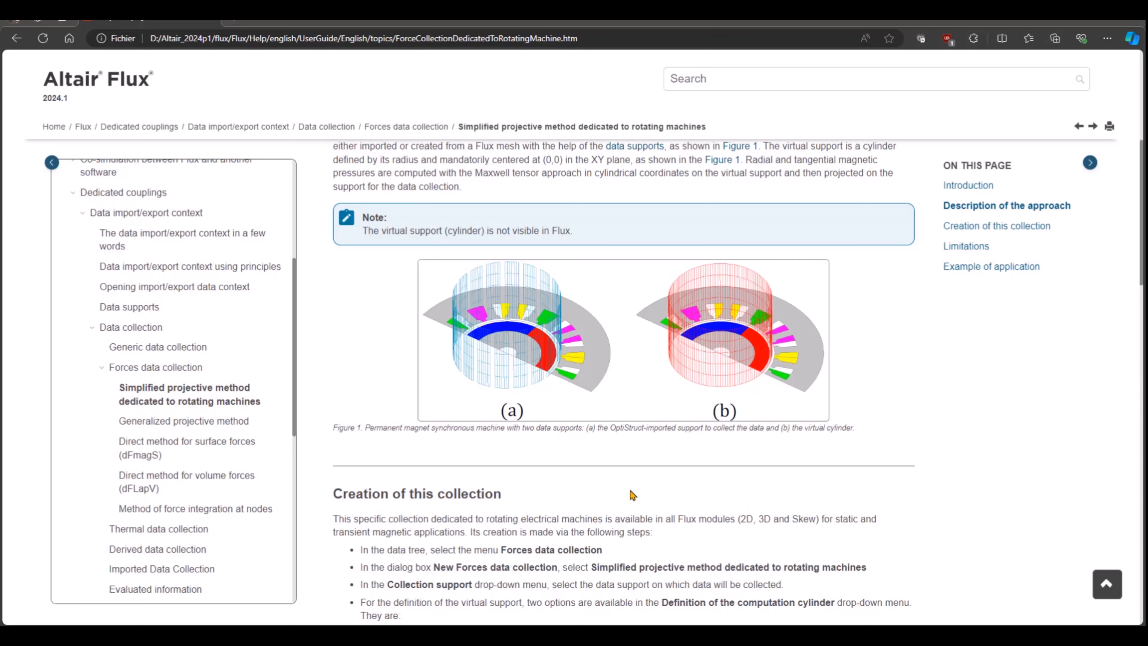
scroll(632, 495, "down", 1)
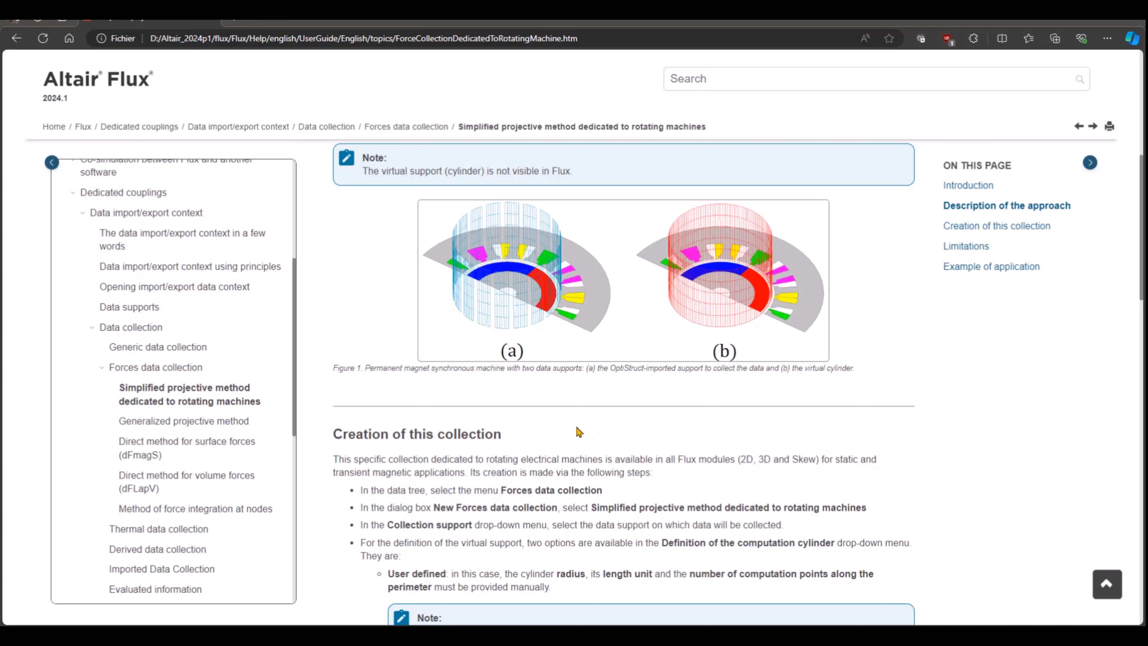
scroll(587, 436, "down", 4)
scroll(589, 436, "down", 10)
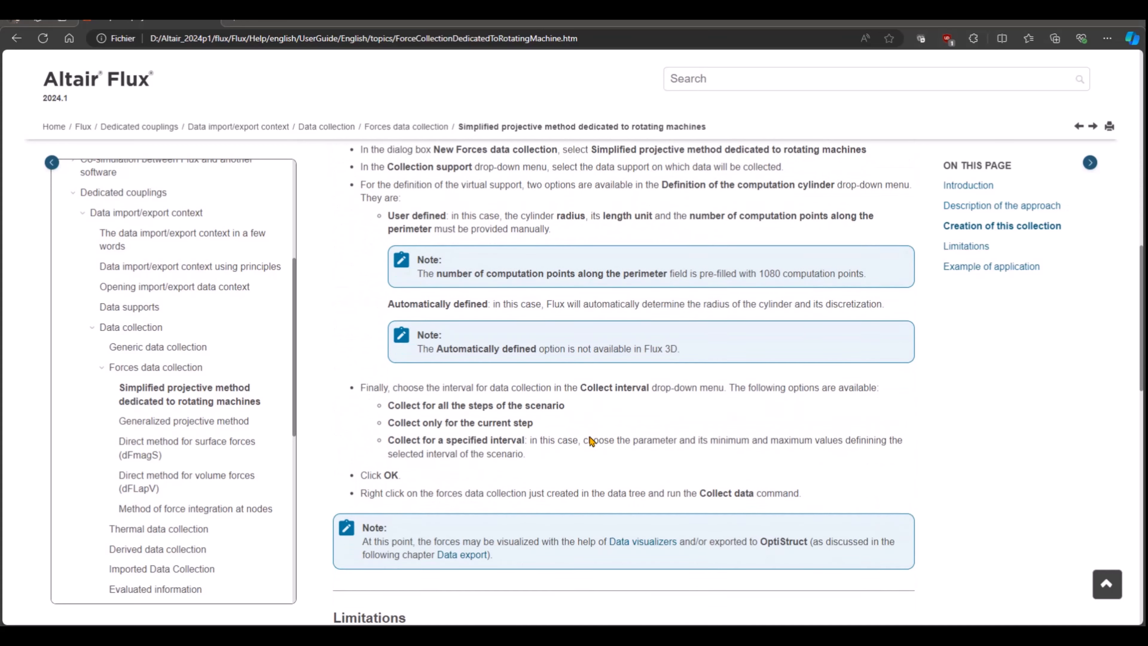
scroll(590, 436, "down", 1)
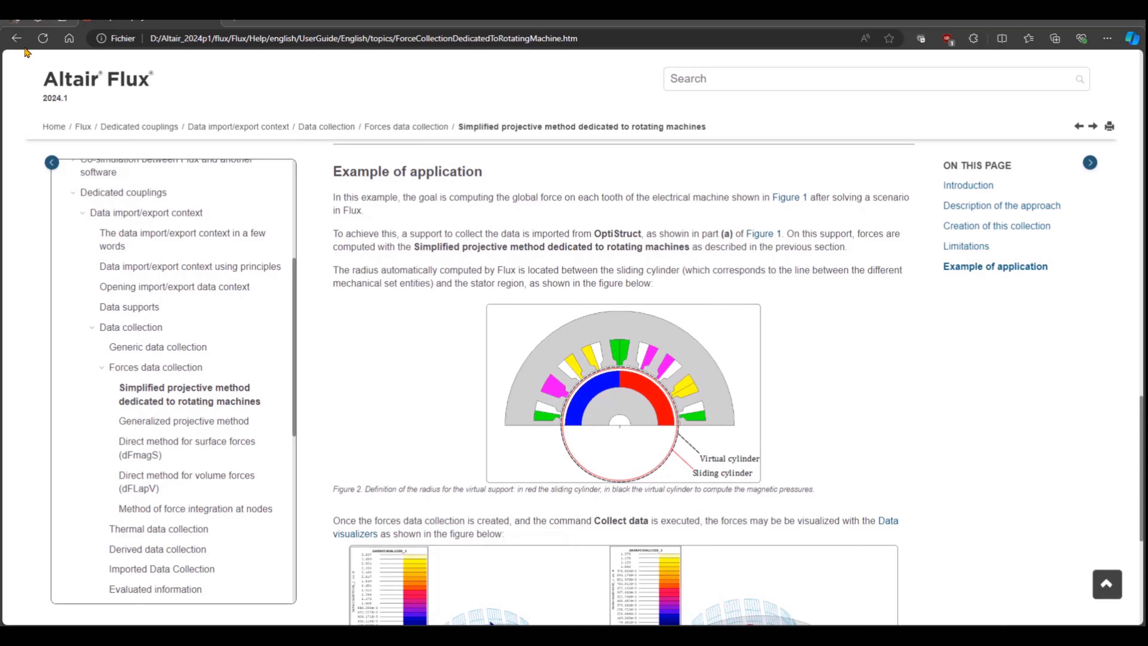
- Return to the forces data collection overview and read the generalized projective method page, including its example and the computation support figure
left_click(17, 39)
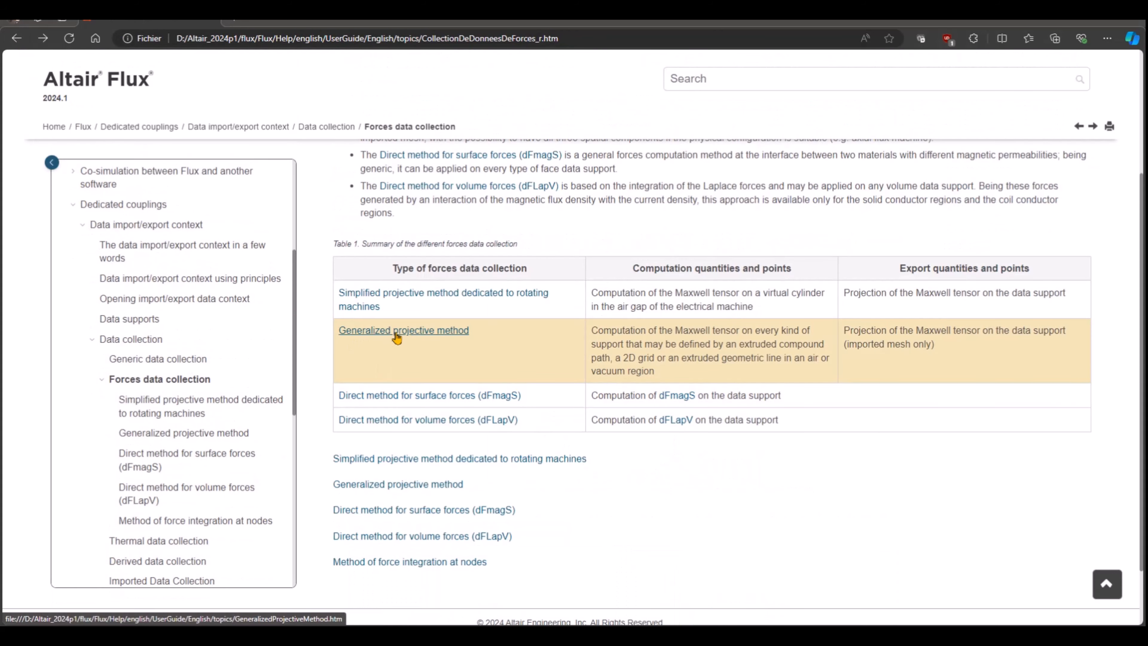
left_click(397, 336)
scroll(539, 431, "down", 4)
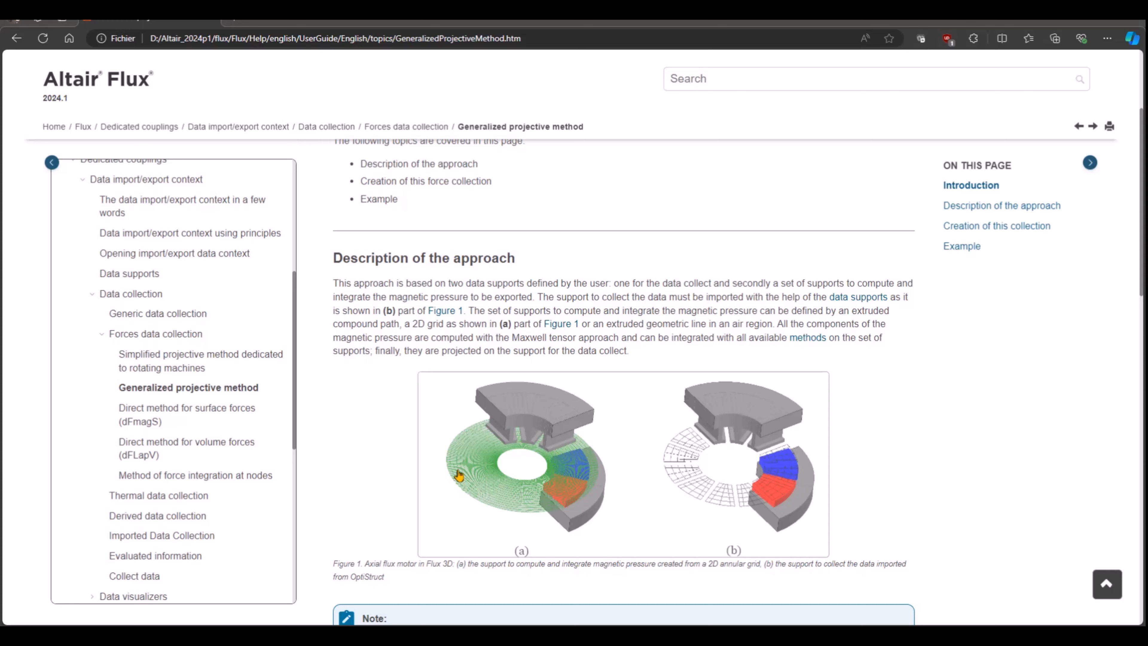
scroll(459, 478, "down", 5)
scroll(384, 419, "down", 12)
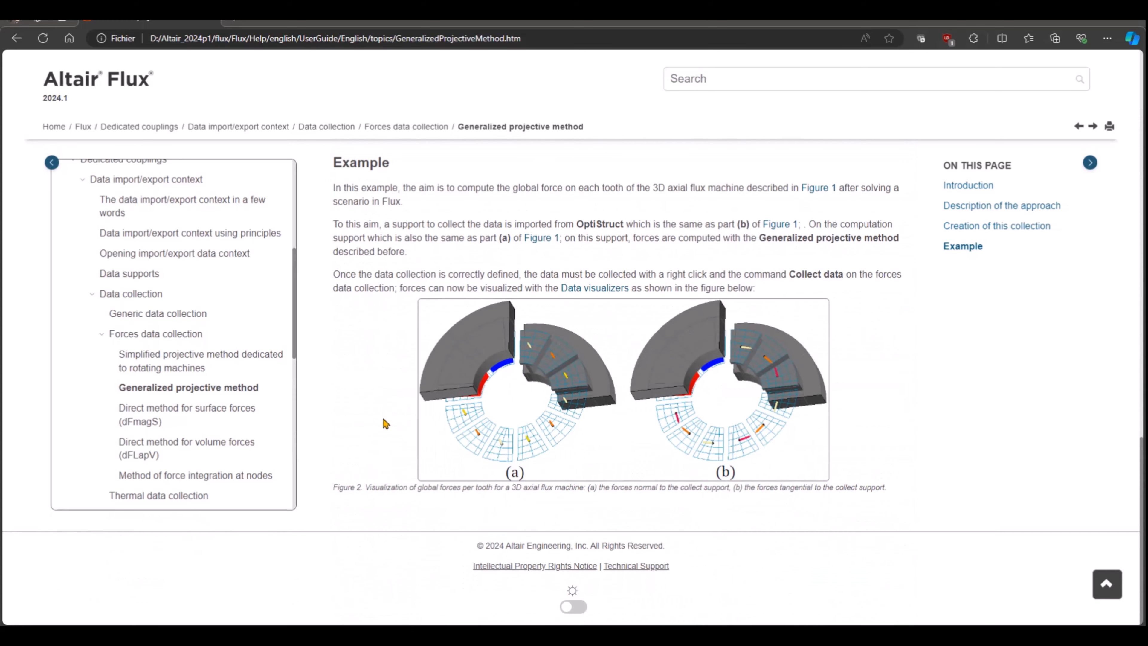
scroll(383, 423, "up", 15)
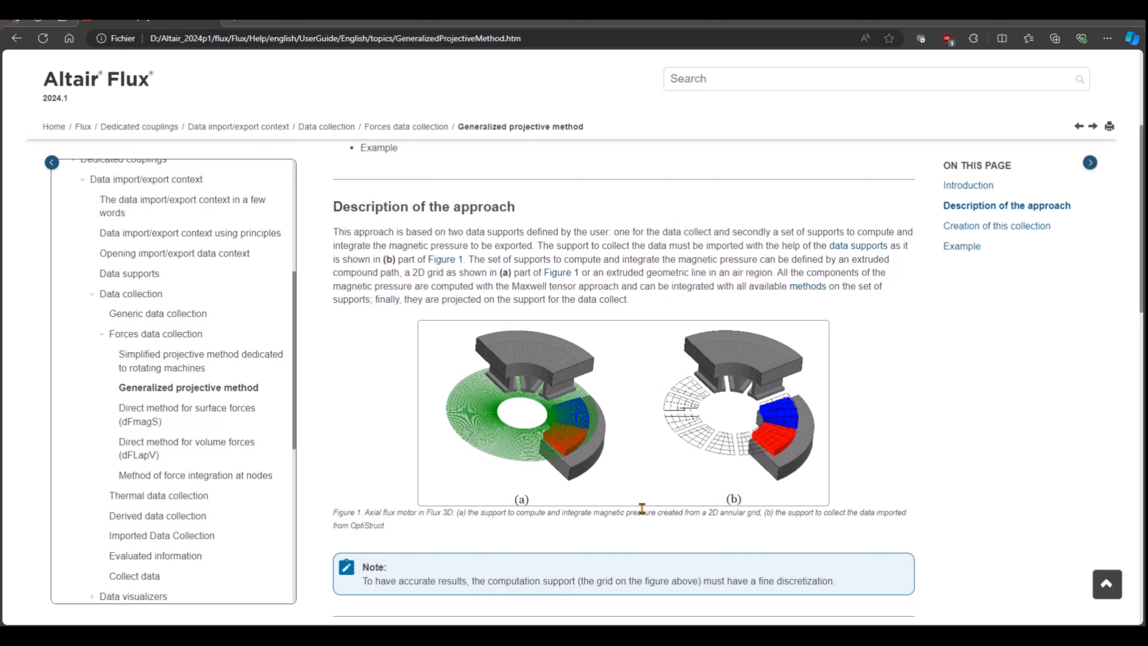
scroll(641, 508, "down", 2)
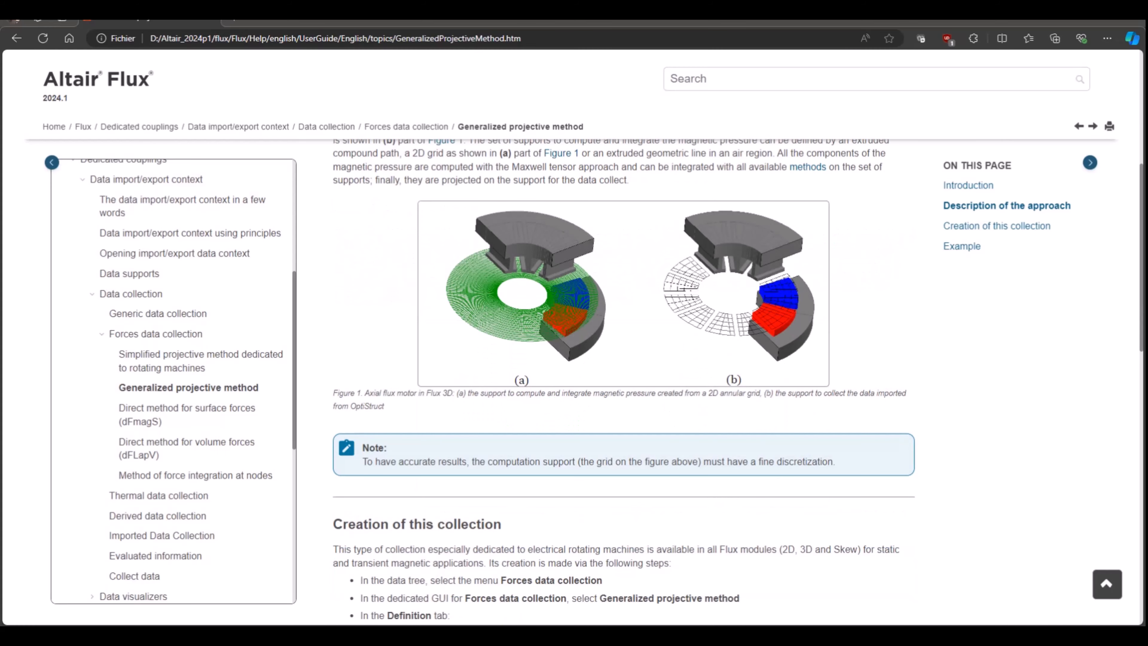
- Switch to the solved2.FLU project in Altair Flux and make the motor geometry fully opaque in the 3D view
mouse_move(479, 635)
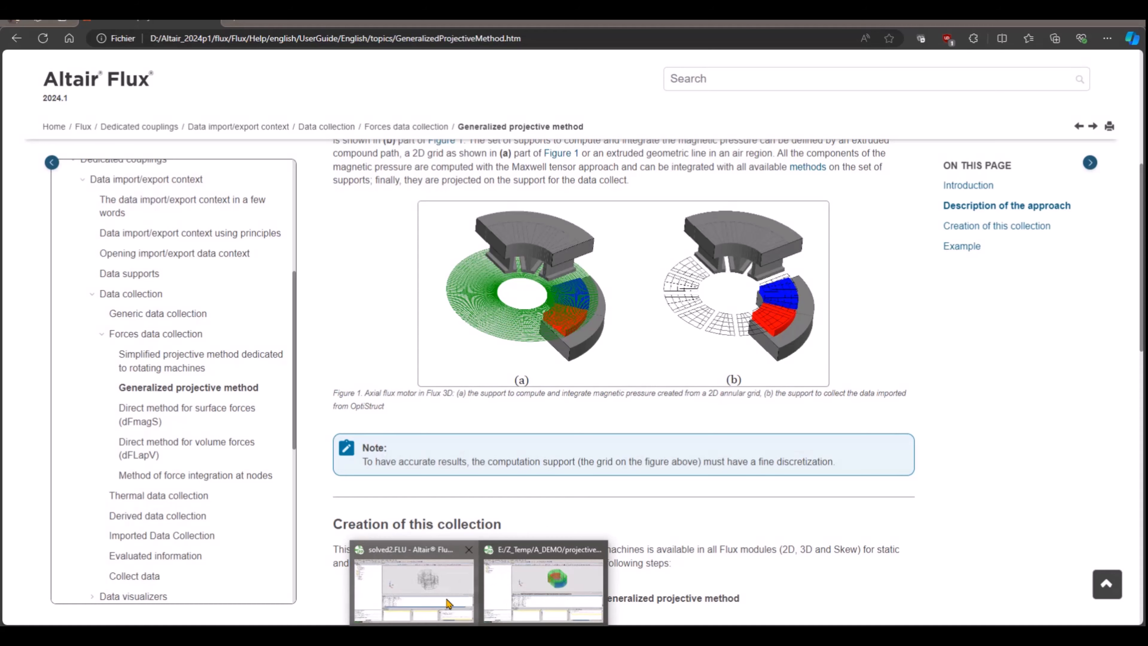
left_click(484, 554)
left_click_drag(724, 281, 741, 320)
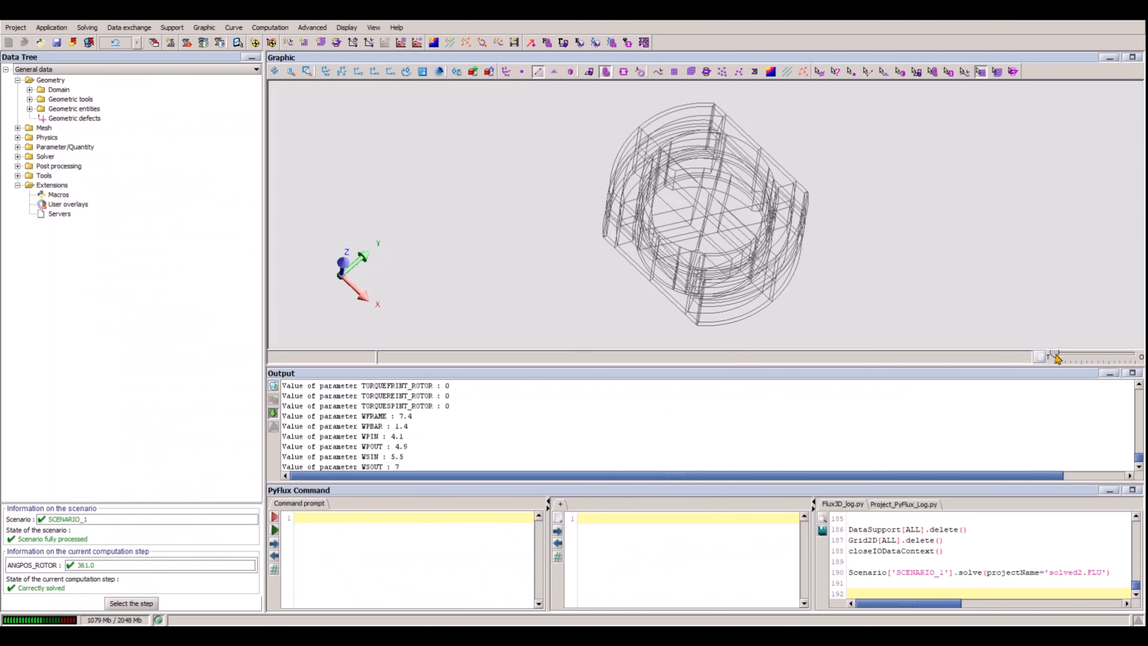
left_click_drag(1055, 355, 1143, 357)
left_click_drag(748, 210, 736, 316)
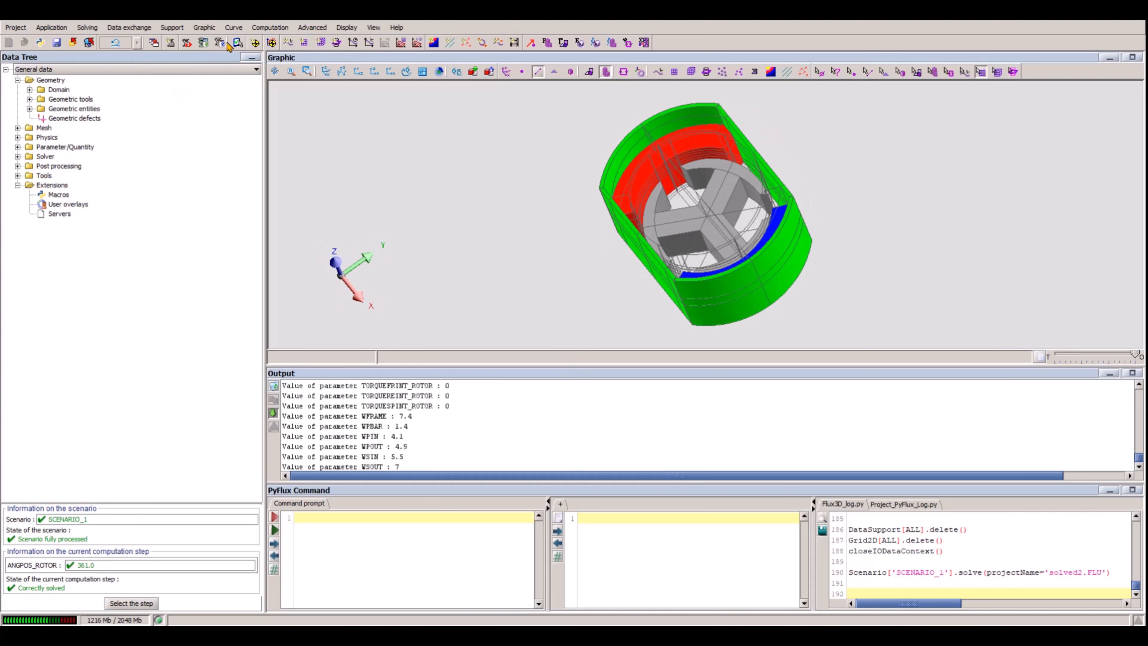
- Create a 2D I/O parameter curve of the ROTOR mechanical set's electromagnetic torque against ANGPOS_ROTOR from 0 to 361
left_click(233, 28)
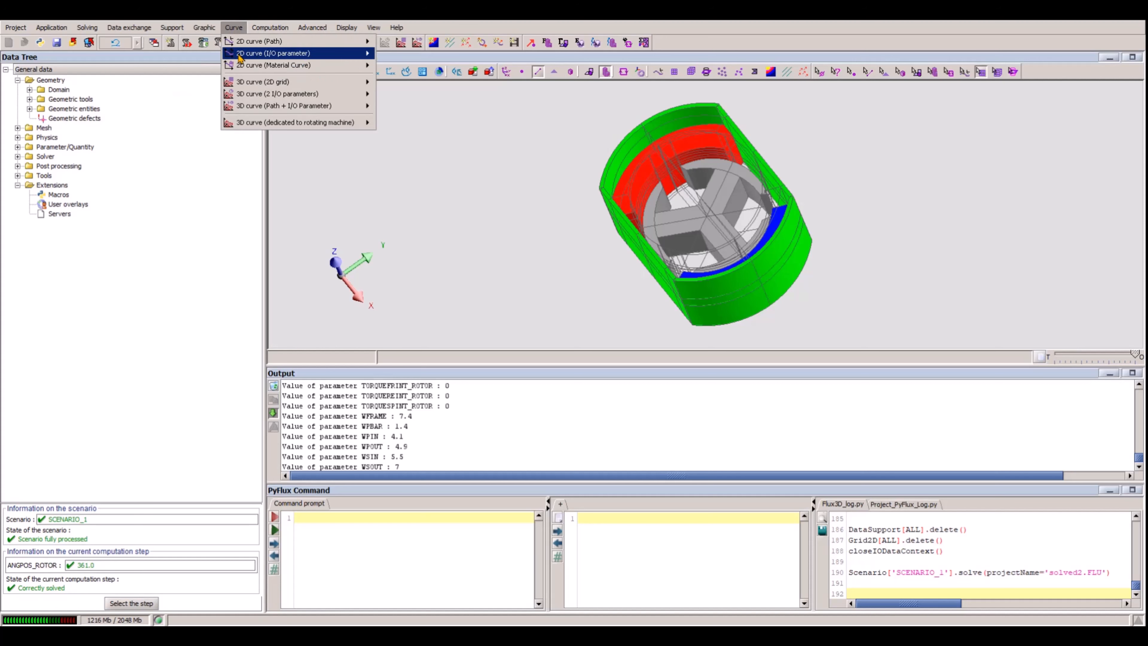
mouse_move(257, 55)
left_click(380, 55)
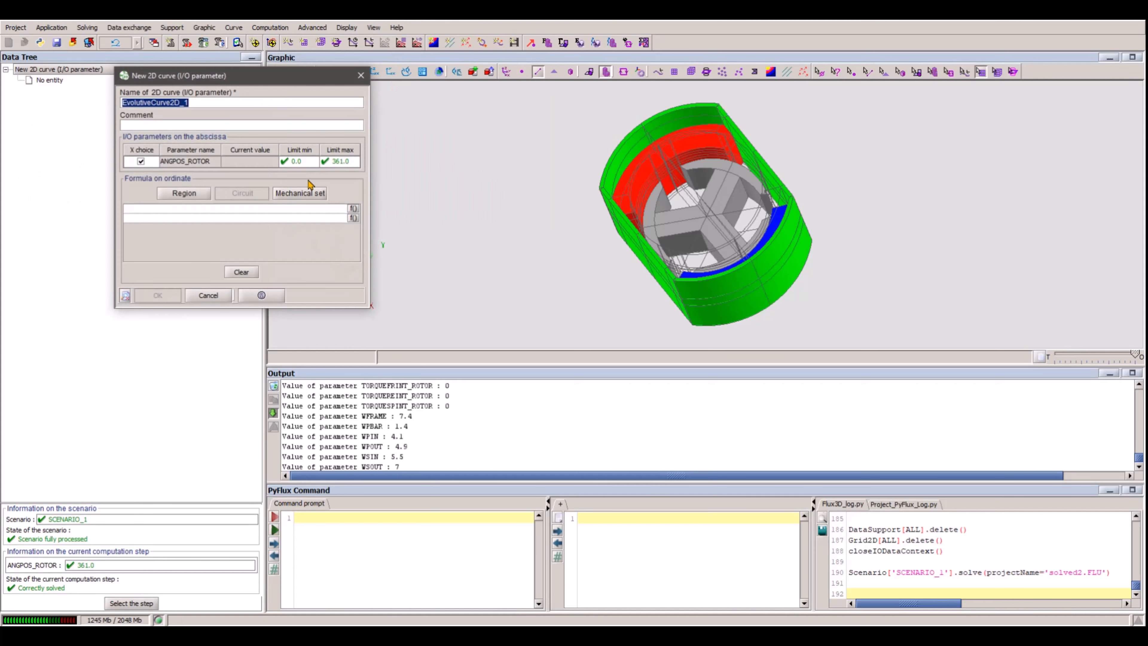
left_click(300, 193)
left_click(432, 286)
left_click(421, 458)
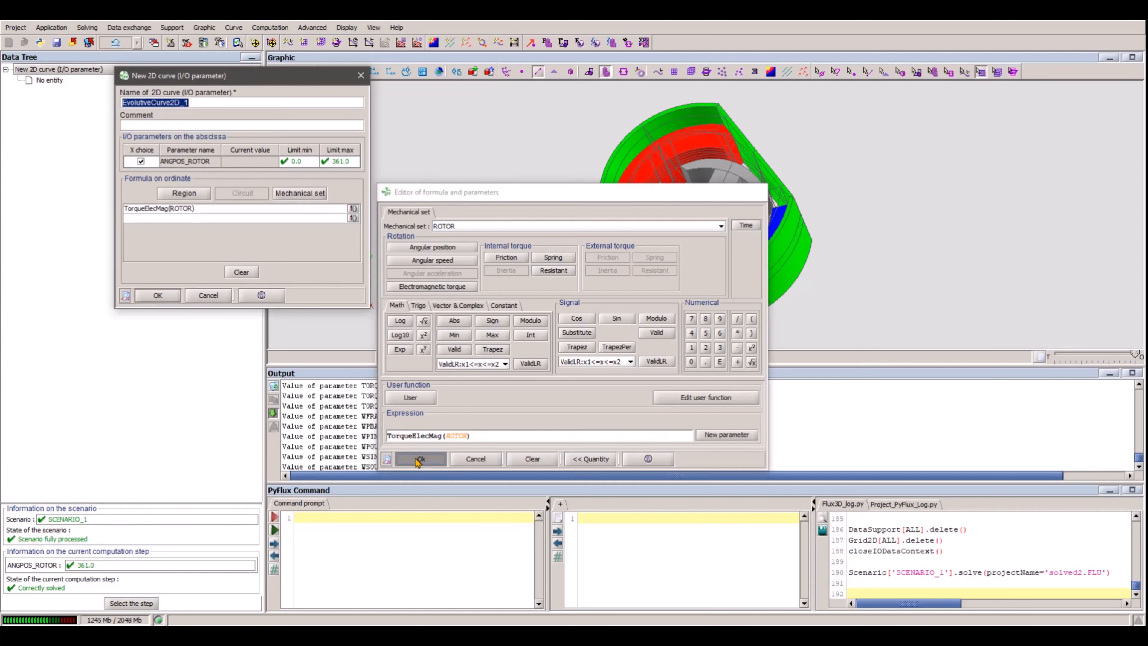
left_click(158, 295)
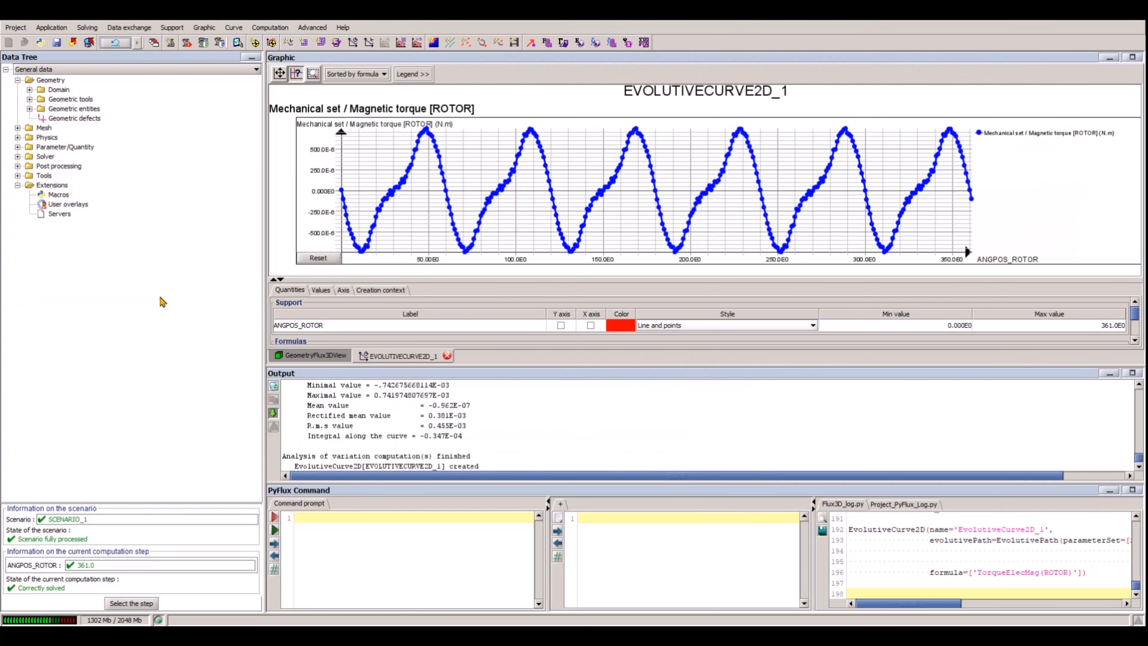
- Return to the 3D geometry view and open the data import/export context dedicated to mechanical coupling
left_click(312, 355)
middle_click_drag(685, 246, 808, 228)
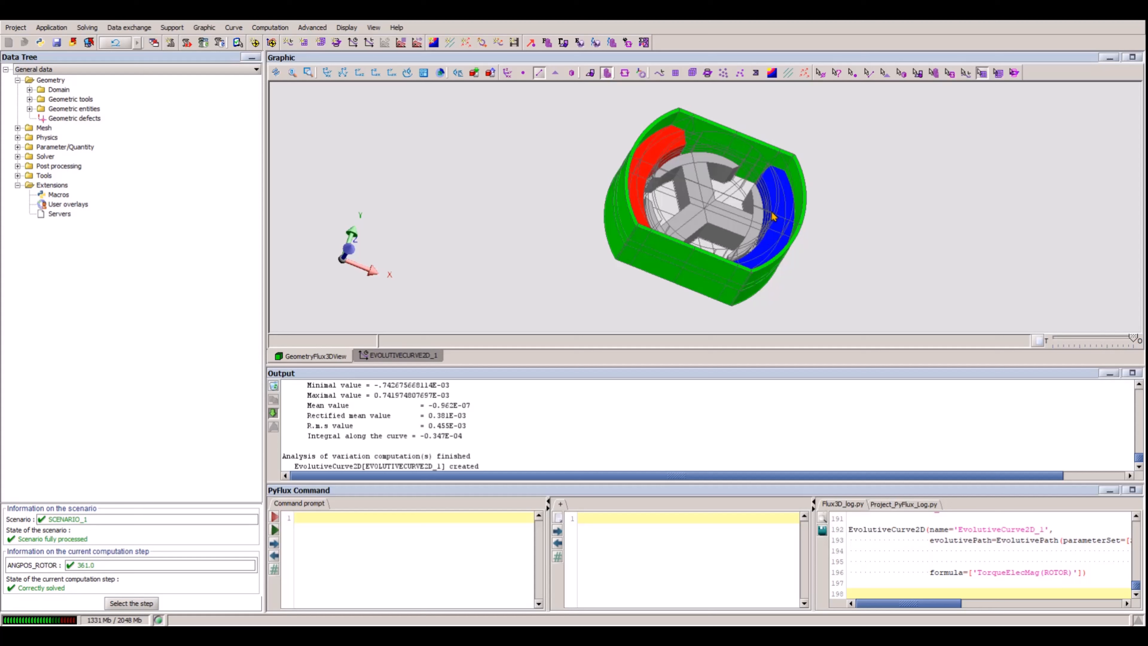
left_click(128, 28)
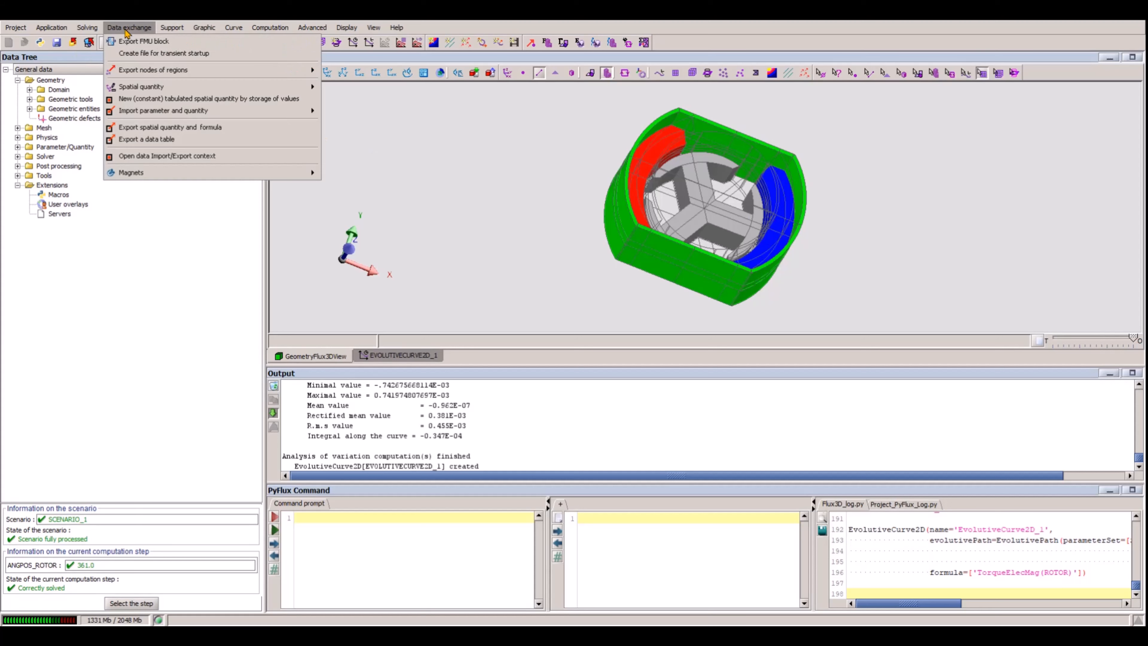
left_click(152, 157)
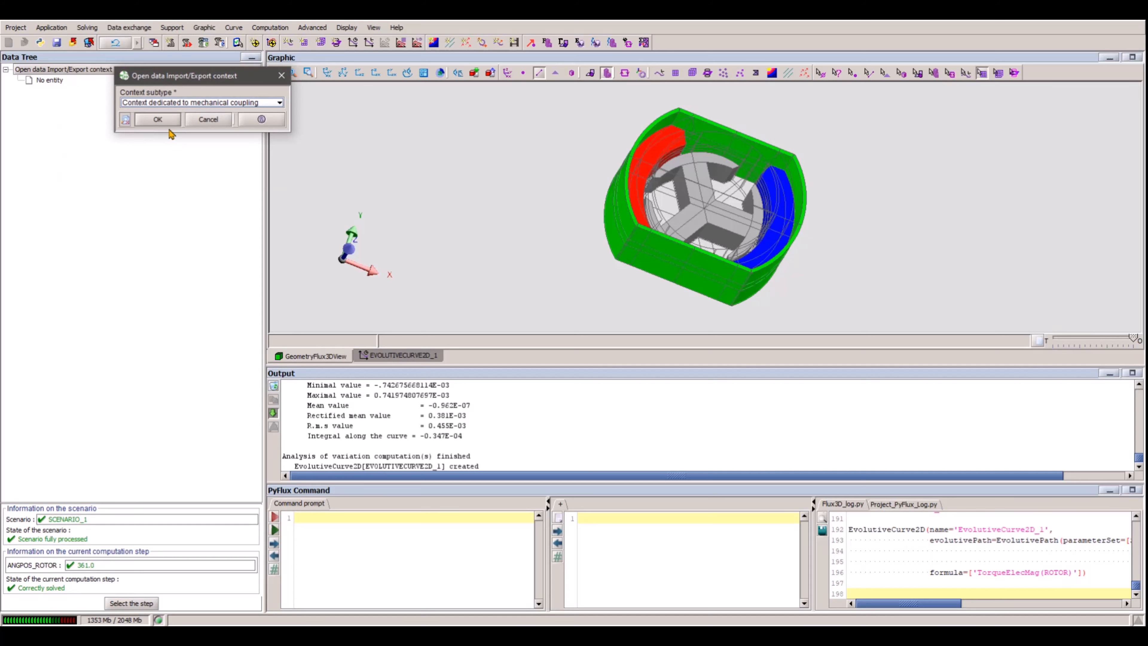
left_click(167, 120)
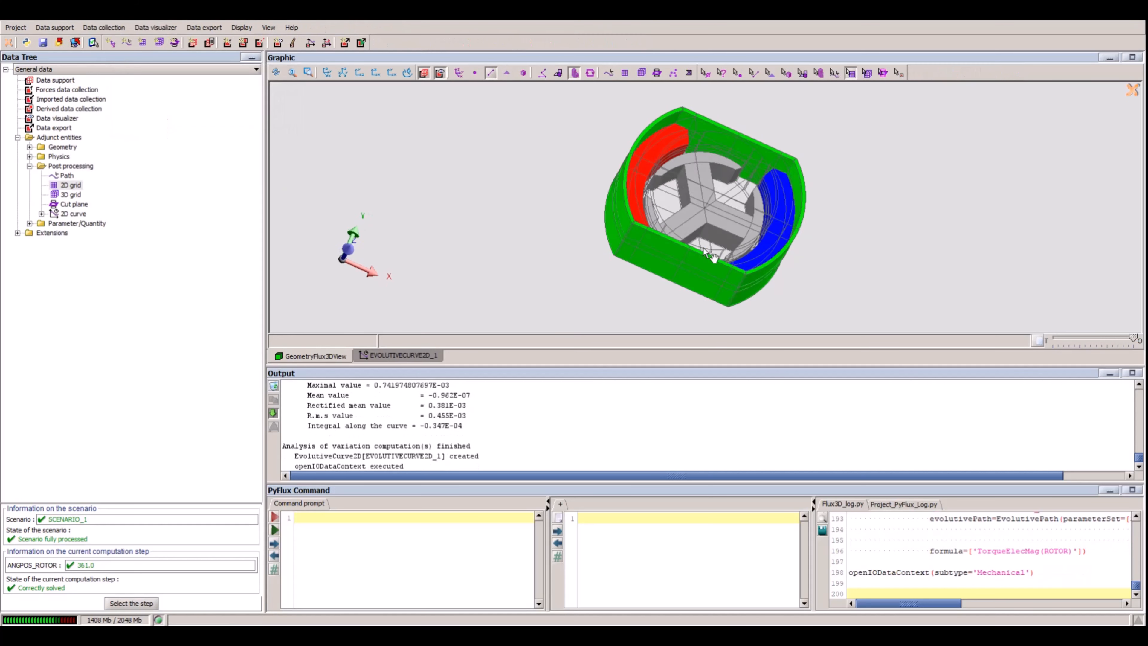
- Minimize the PyFlux Command and Output areas to enlarge the 3D view of the motor
left_click(1110, 491)
left_click(1109, 373)
left_click_drag(1001, 404, 714, 366)
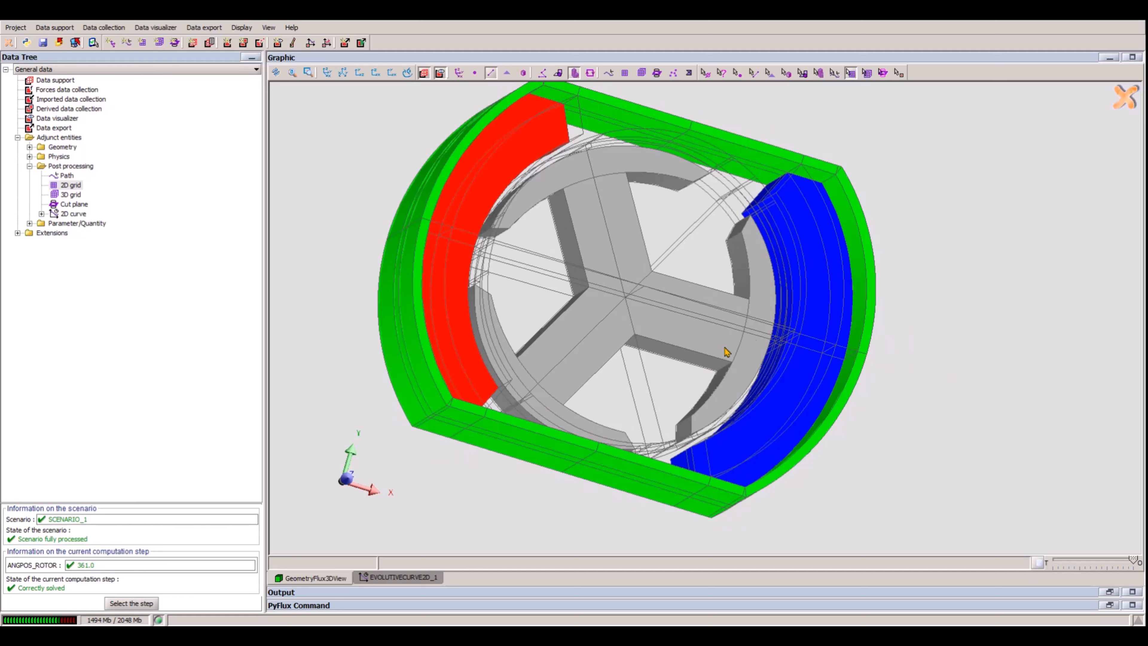
scroll(646, 359, "down", 3)
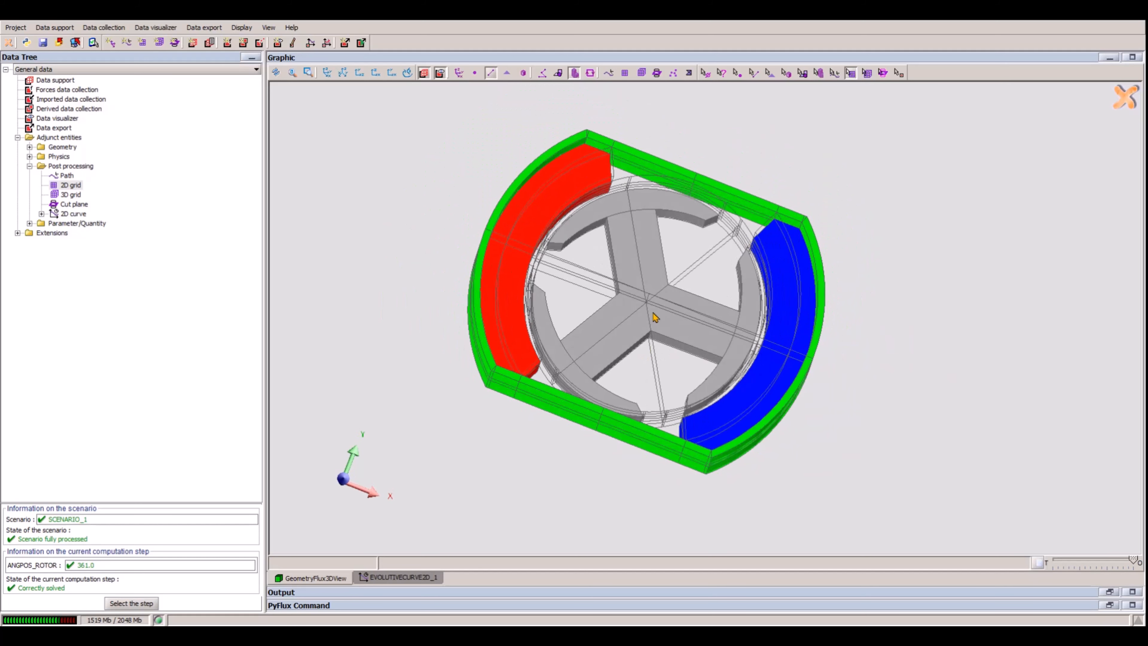
- Inspect the definition of the FZ coordinate system and close it without changes
right_click(55, 82)
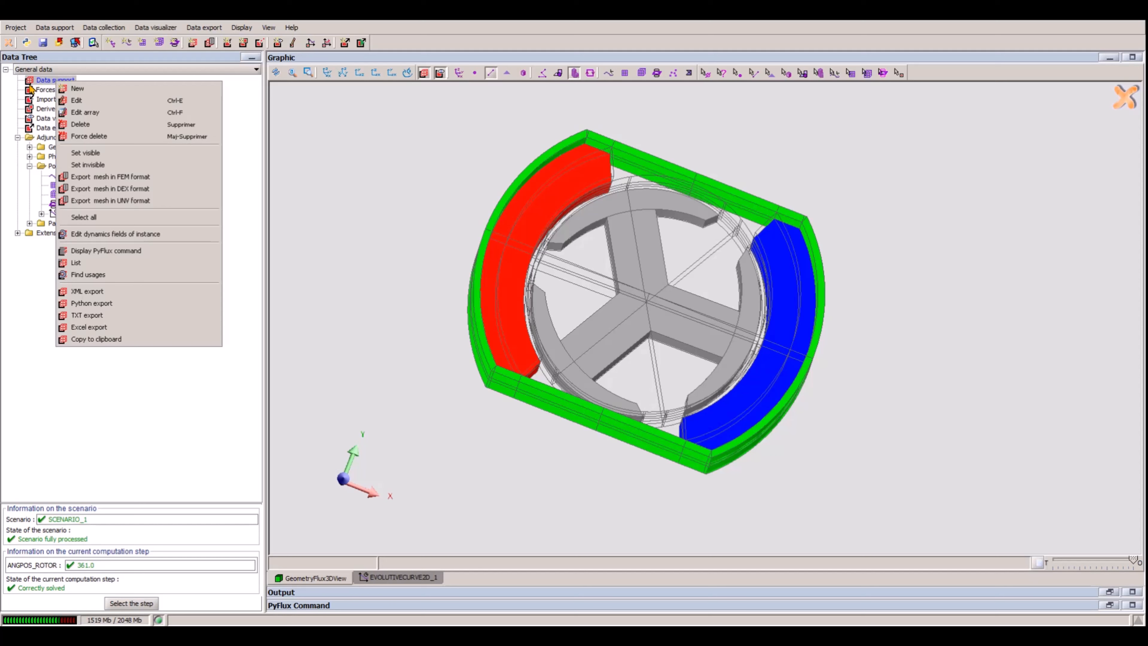
left_click(366, 210)
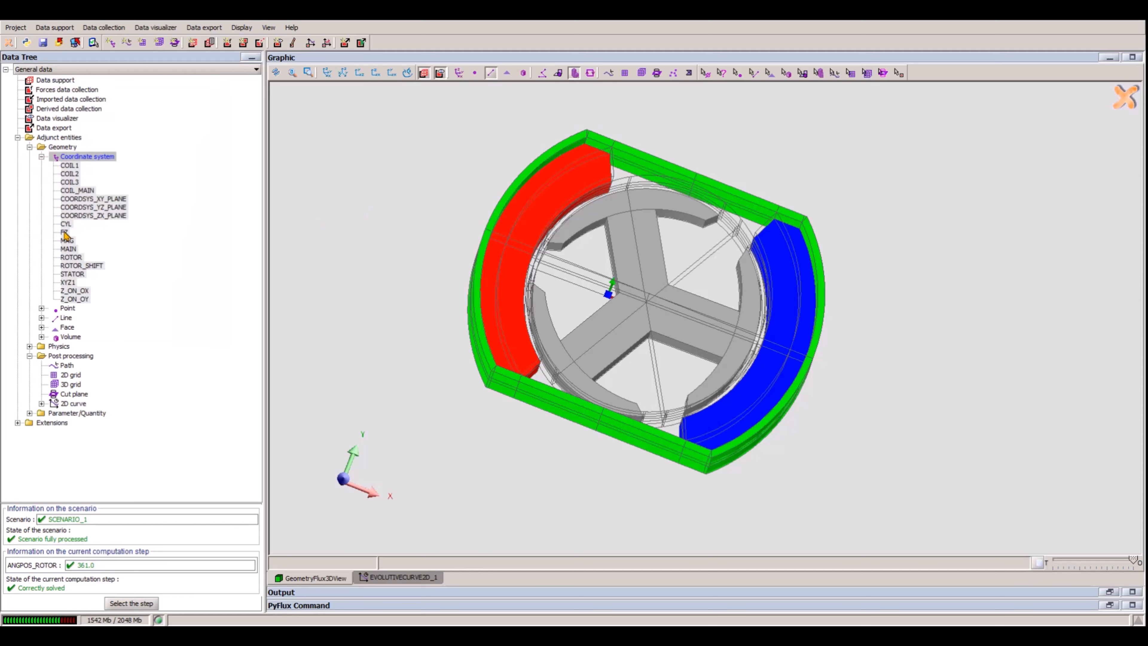
double_click(64, 230)
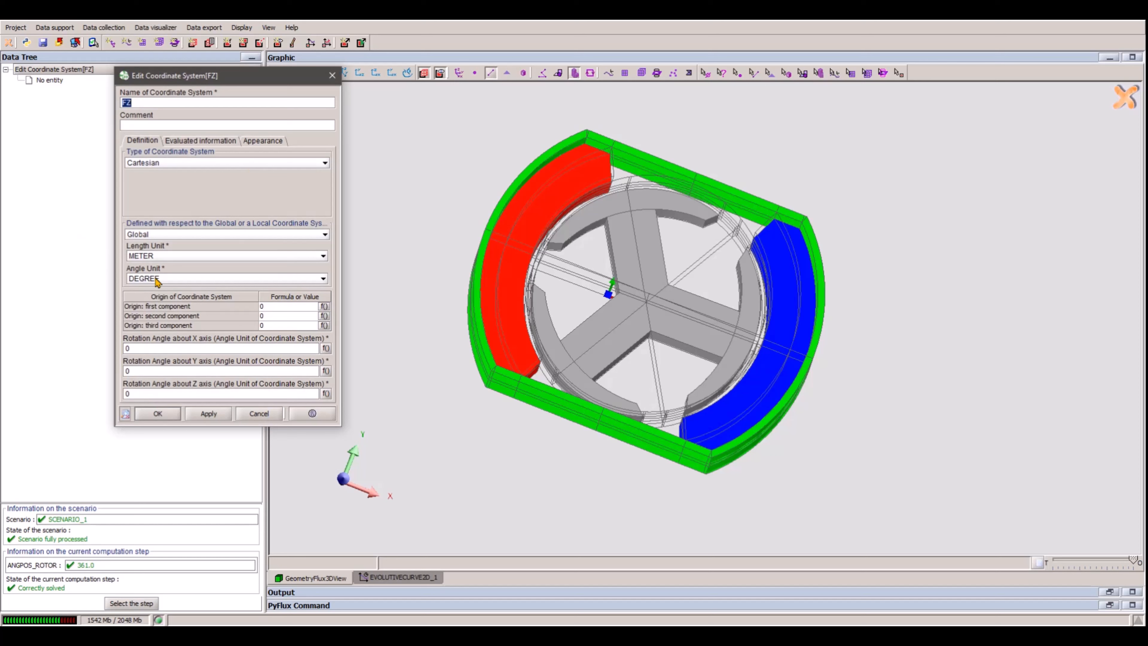
left_click(258, 413)
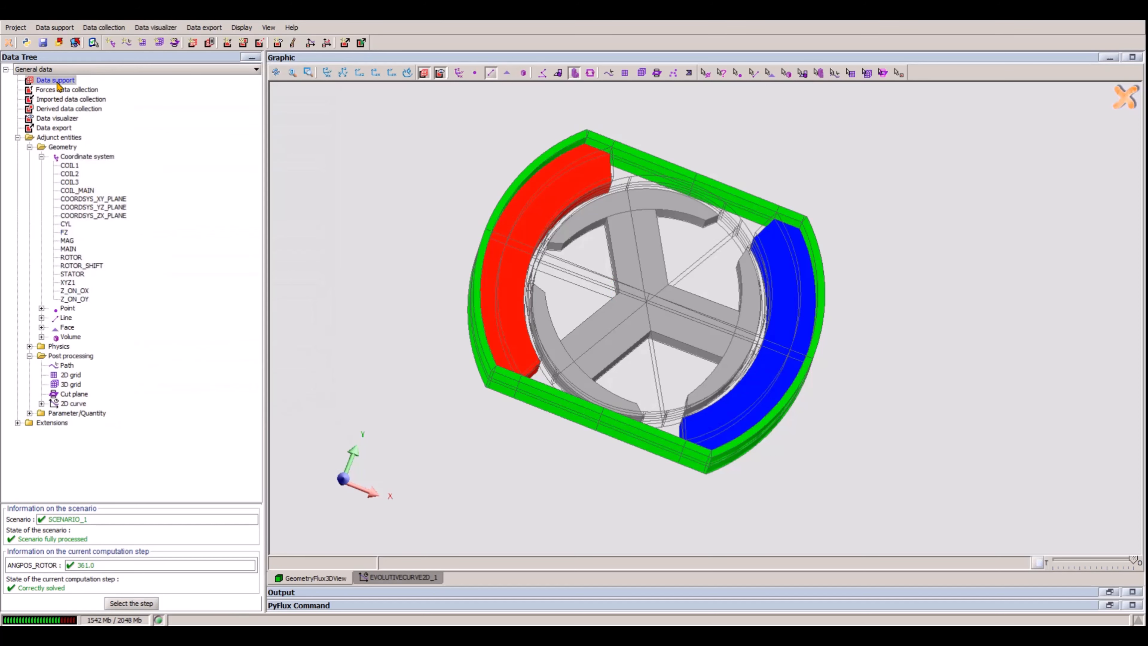
- Start a new data support named Stator_mechanical_Mesh and define it by importing a mesh
right_click(57, 84)
left_click(74, 91)
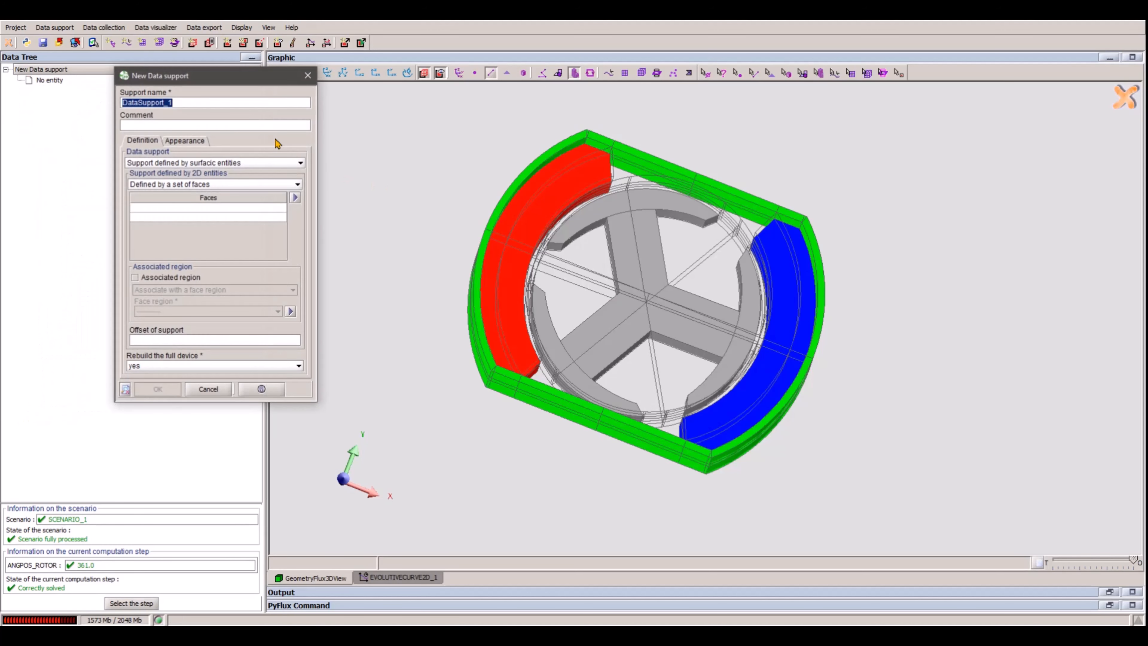
type("Stator_mechanical_Mesh")
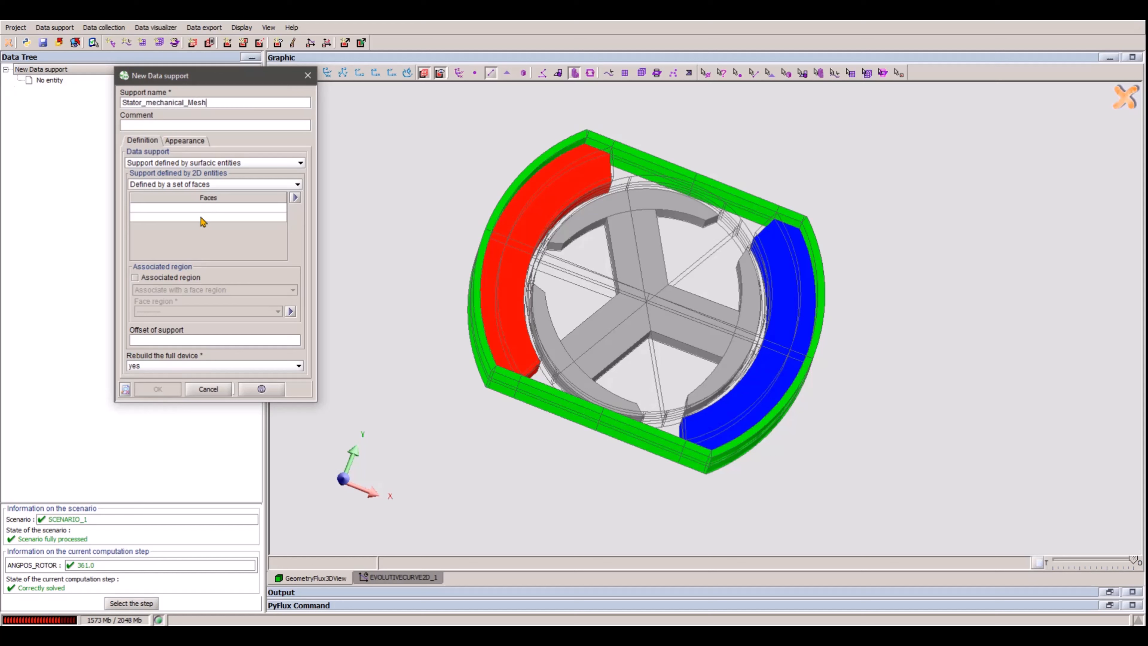
left_click(207, 163)
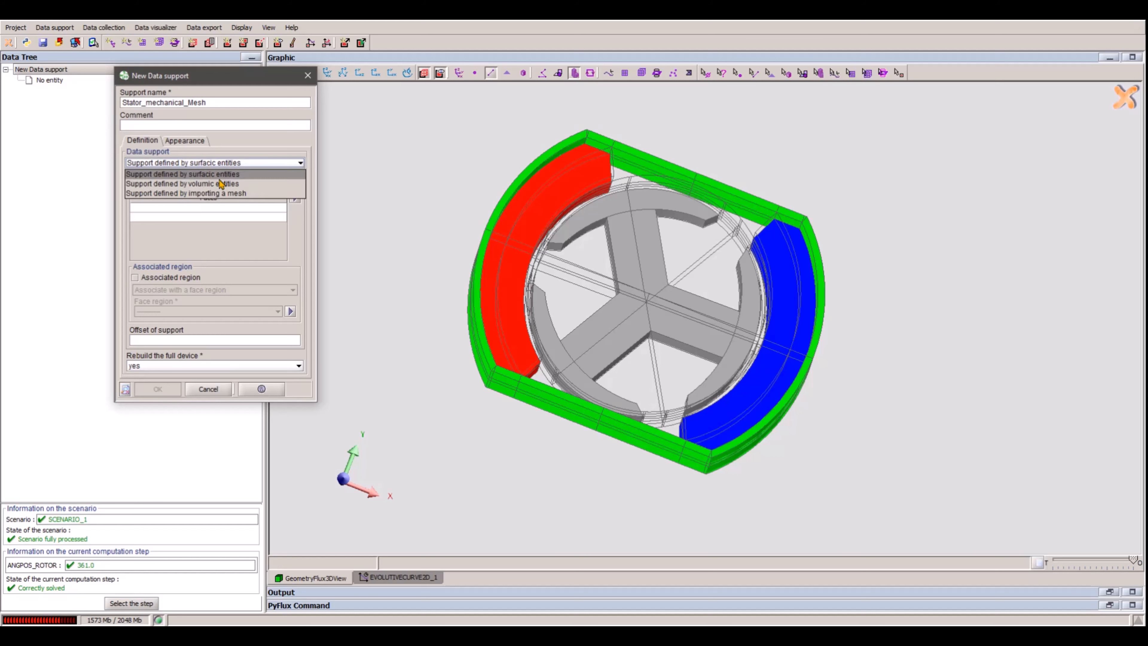
left_click(228, 198)
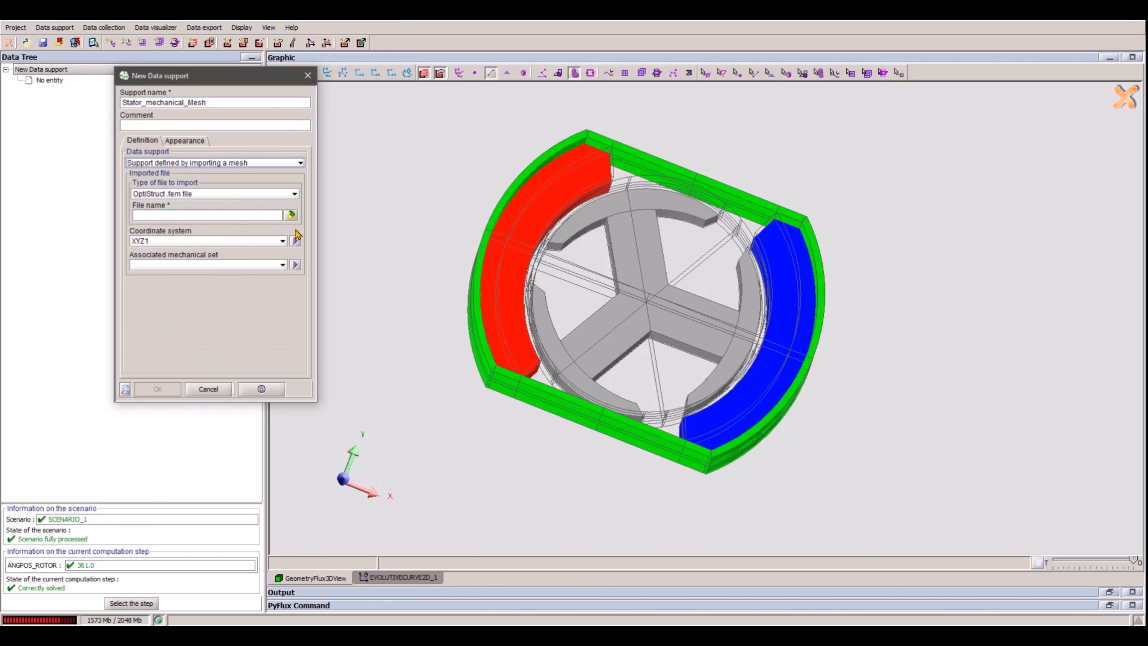
- Choose the OptiStruct file stator.fem as the support's imported mesh and associate it with the STATOR mechanical set
left_click(291, 215)
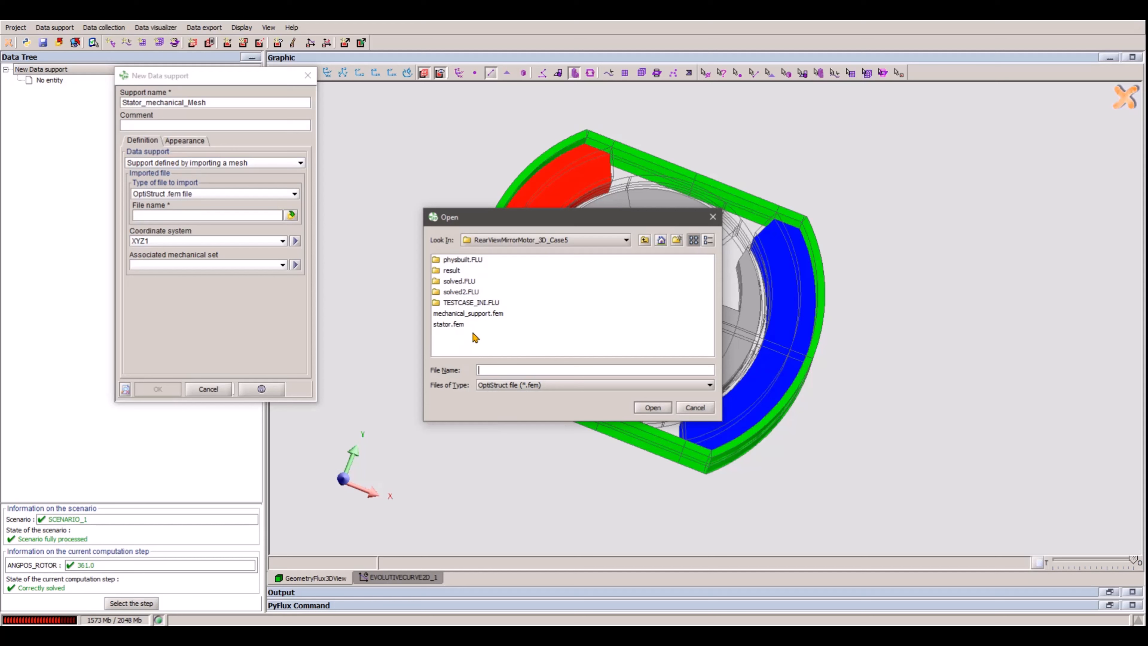
left_click(453, 325)
left_click(652, 408)
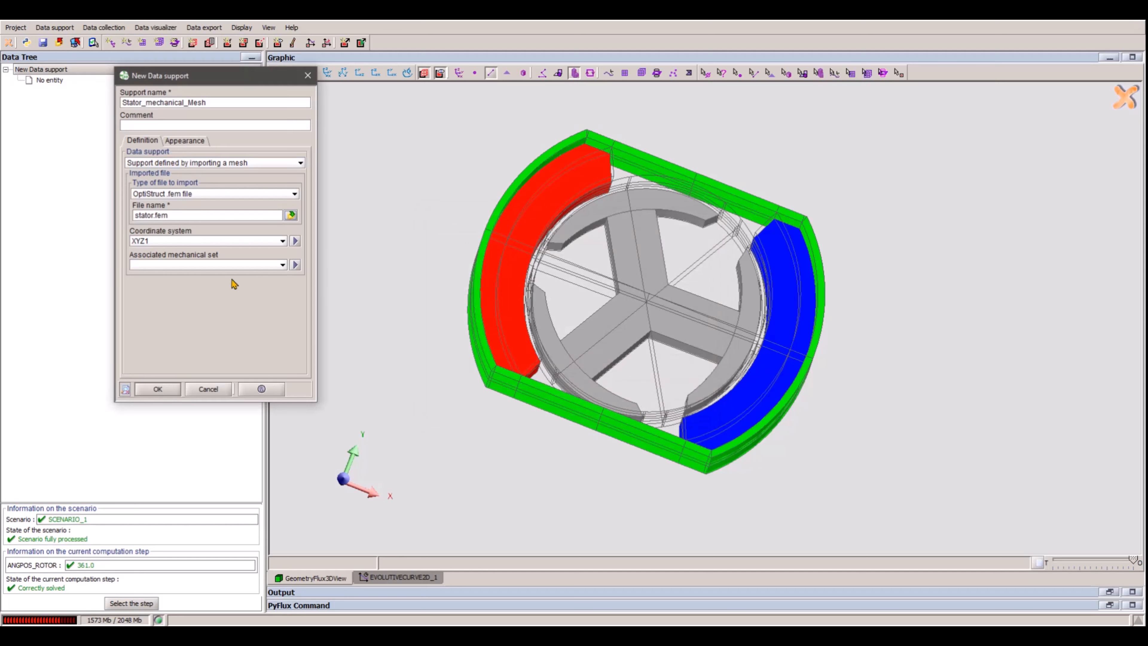
left_click(176, 267)
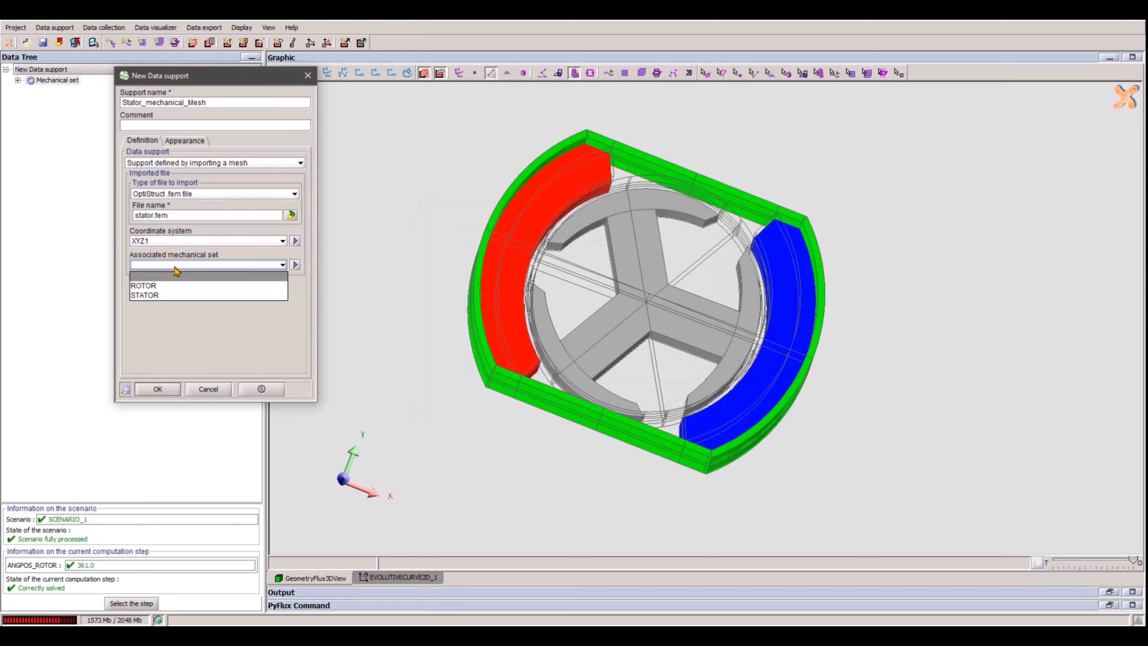
left_click(165, 299)
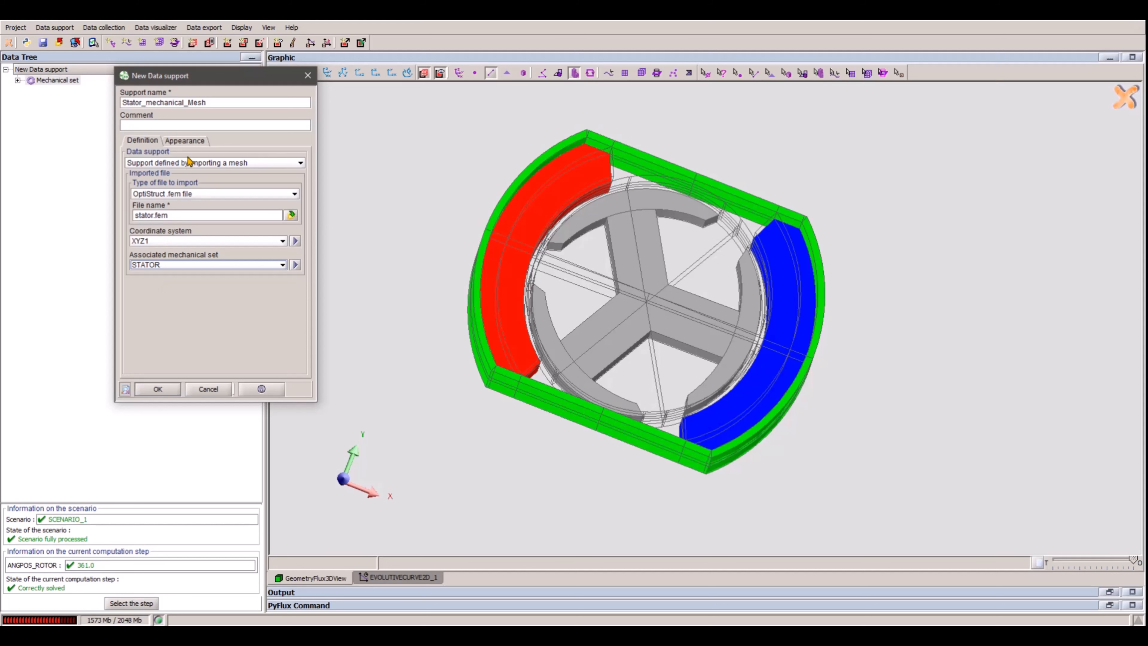
- Create the Stator_mechanical_Mesh support with the XYZ1 coordinate system and select it among the data supports
left_click(188, 141)
left_click(135, 141)
left_click(174, 389)
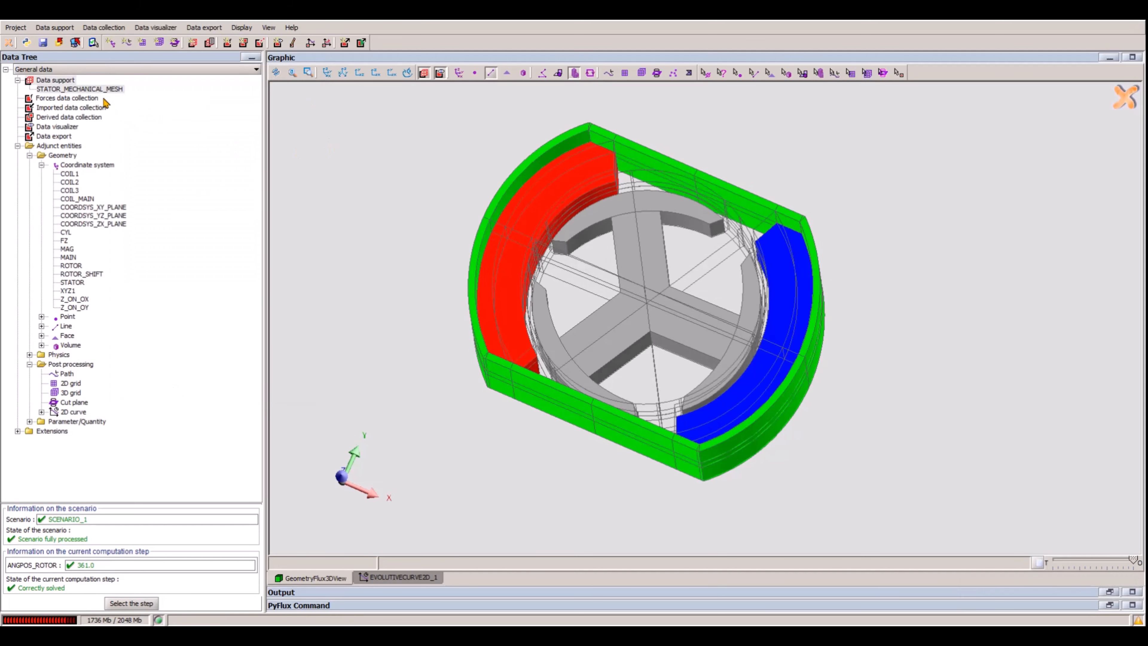
left_click(106, 89)
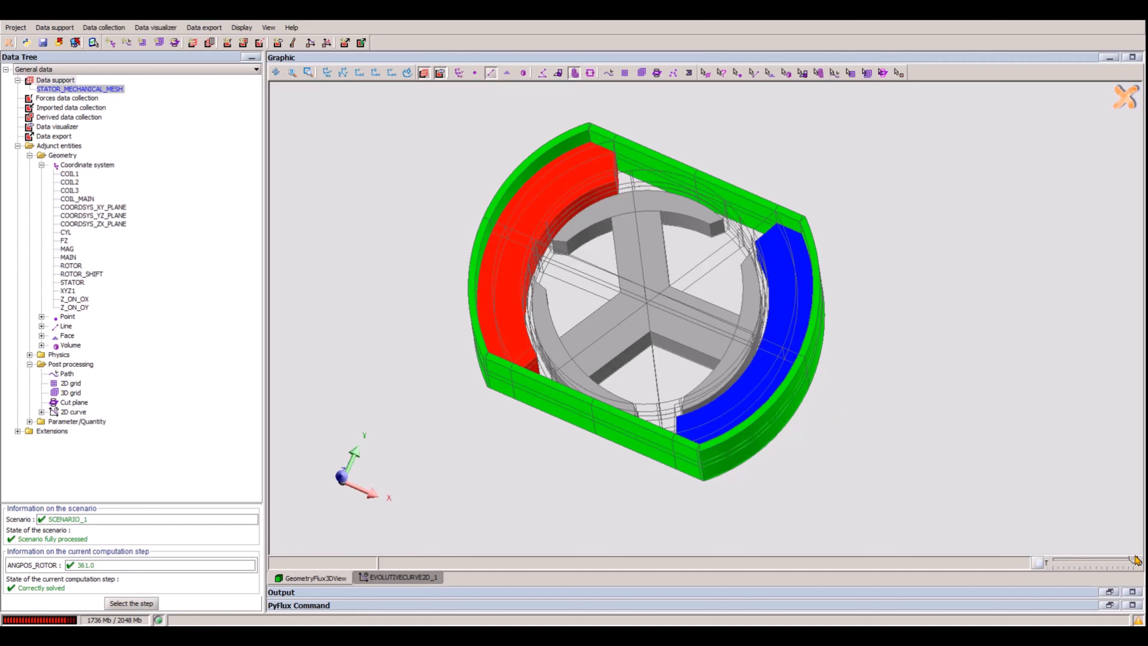
- Make the motor faces fully transparent and examine the size and location of the imported mesh around the motor's centre
left_click_drag(1134, 559, 1052, 562)
scroll(733, 413, "down", 5)
scroll(733, 412, "up", 7)
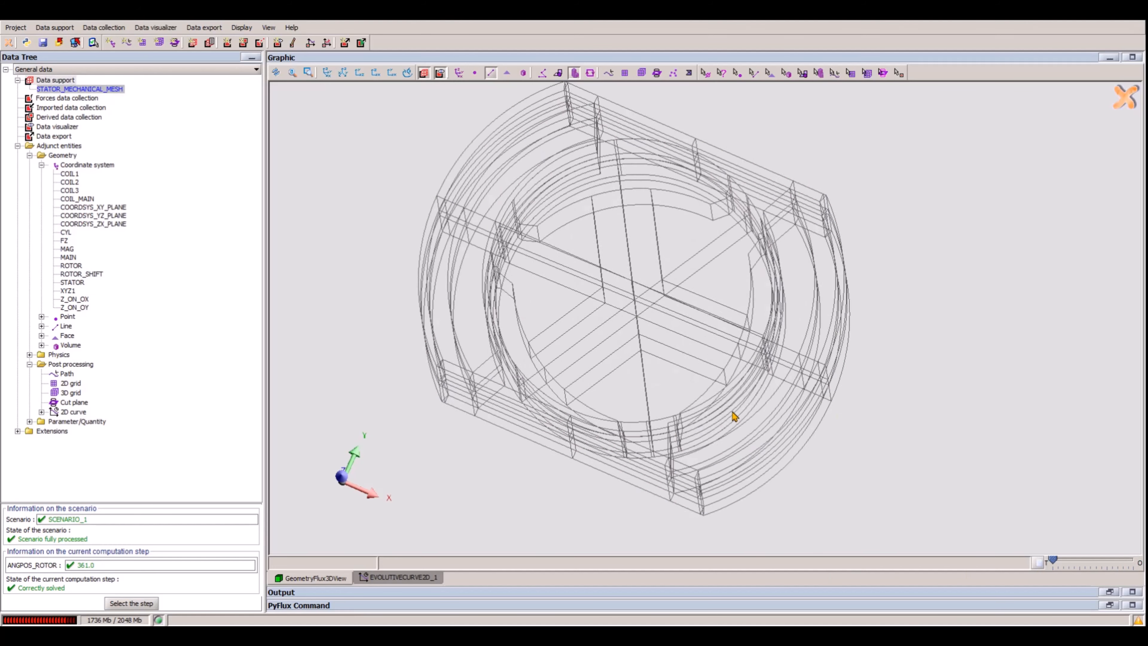
scroll(735, 331, "up", 10)
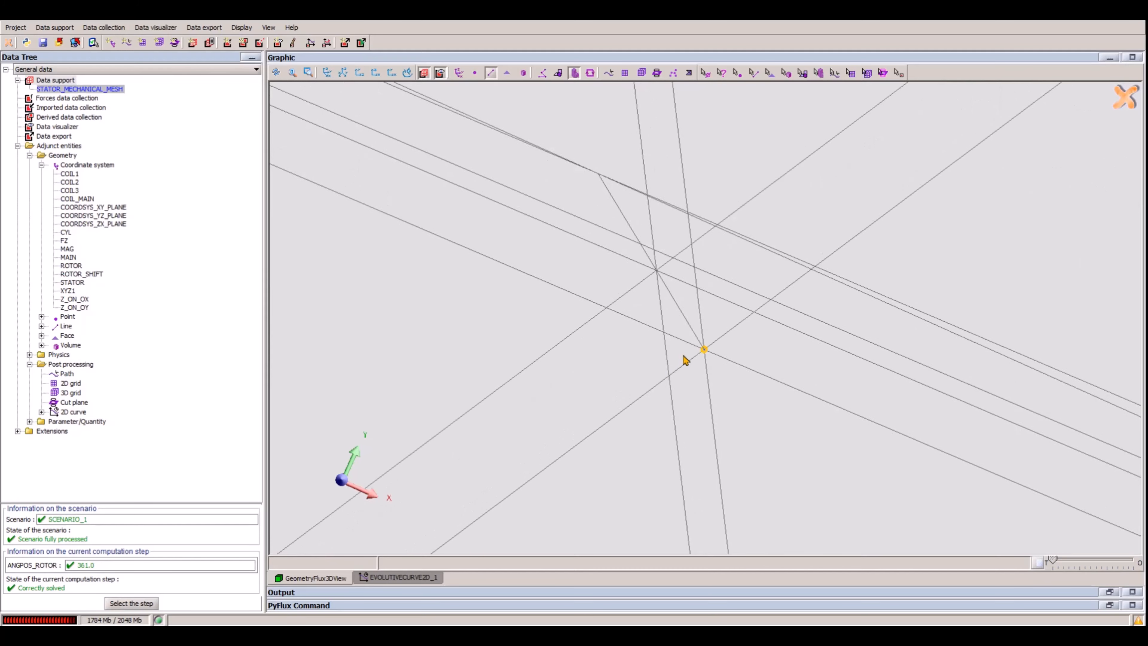
scroll(715, 379, "up", 12)
scroll(751, 423, "down", 2)
right_click_drag(761, 415, 733, 333)
scroll(700, 460, "down", 1)
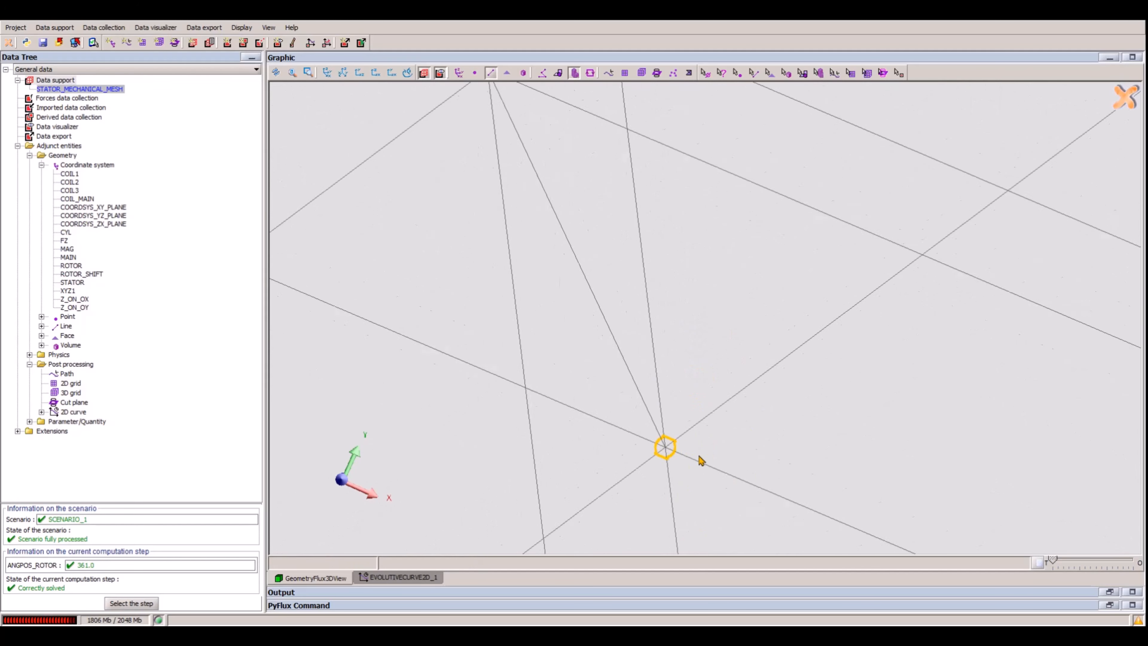
scroll(702, 452, "down", 10)
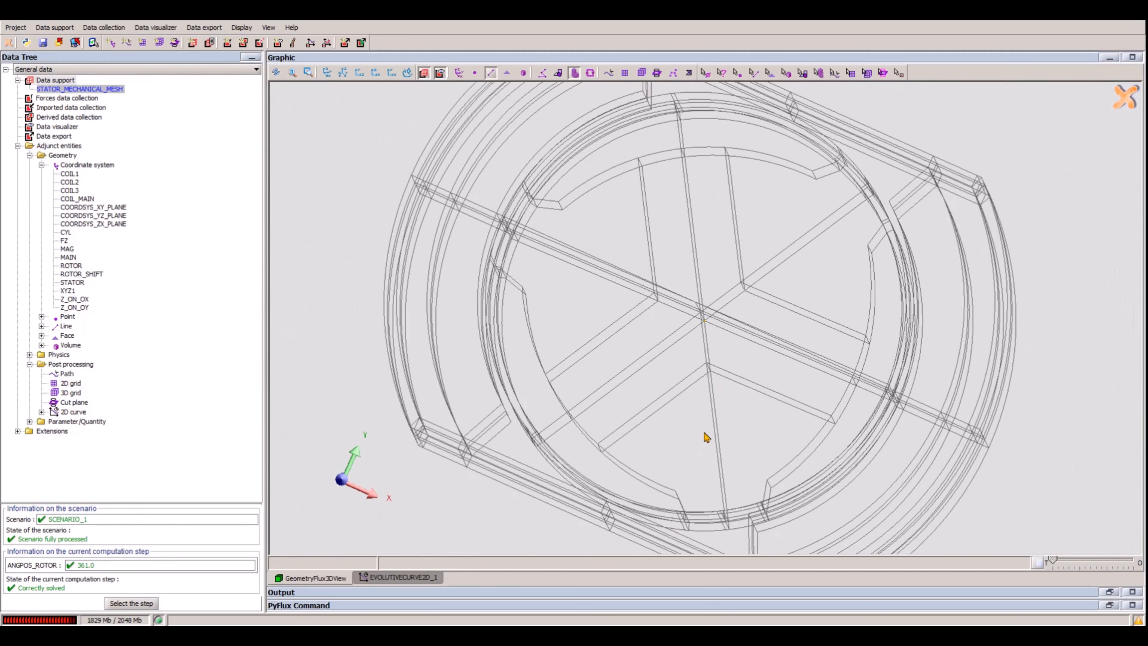
scroll(708, 407, "down", 8)
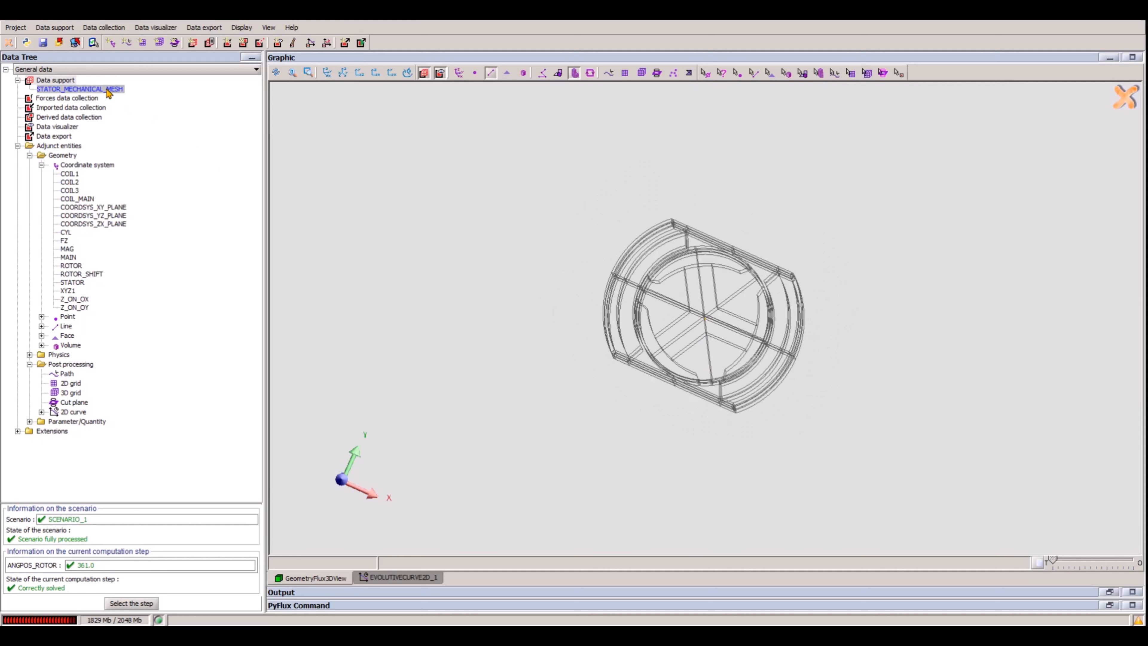
- Check the FZ coordinate system's length unit without changing it, and set the mesh support's coordinate system to FZ
double_click(65, 242)
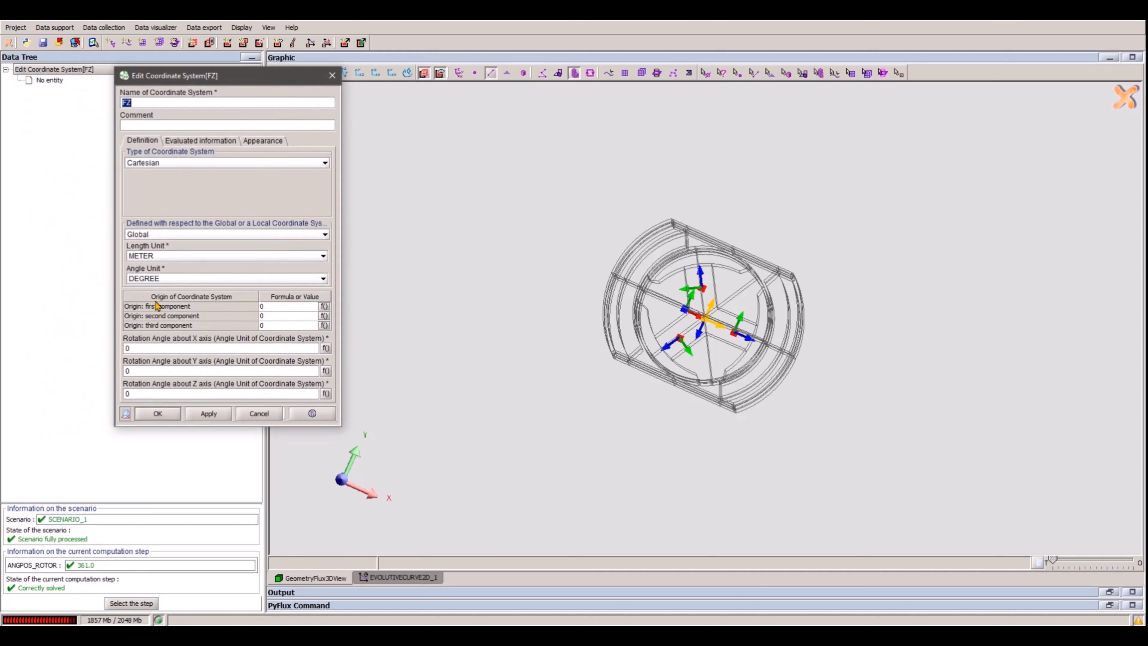
left_click(266, 414)
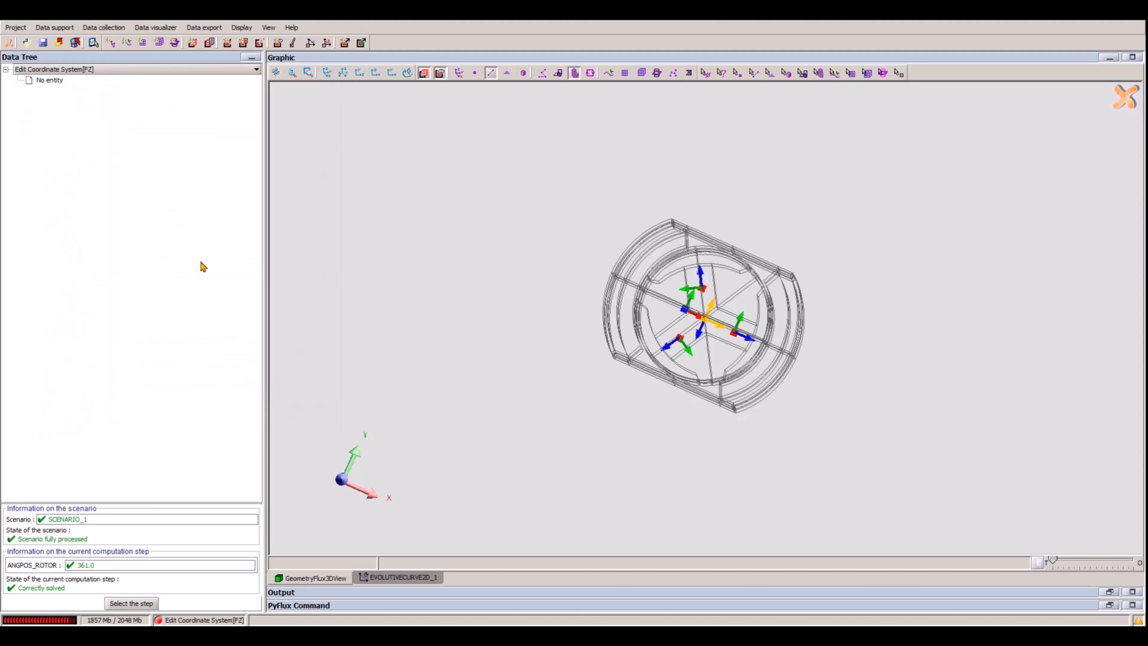
double_click(98, 92)
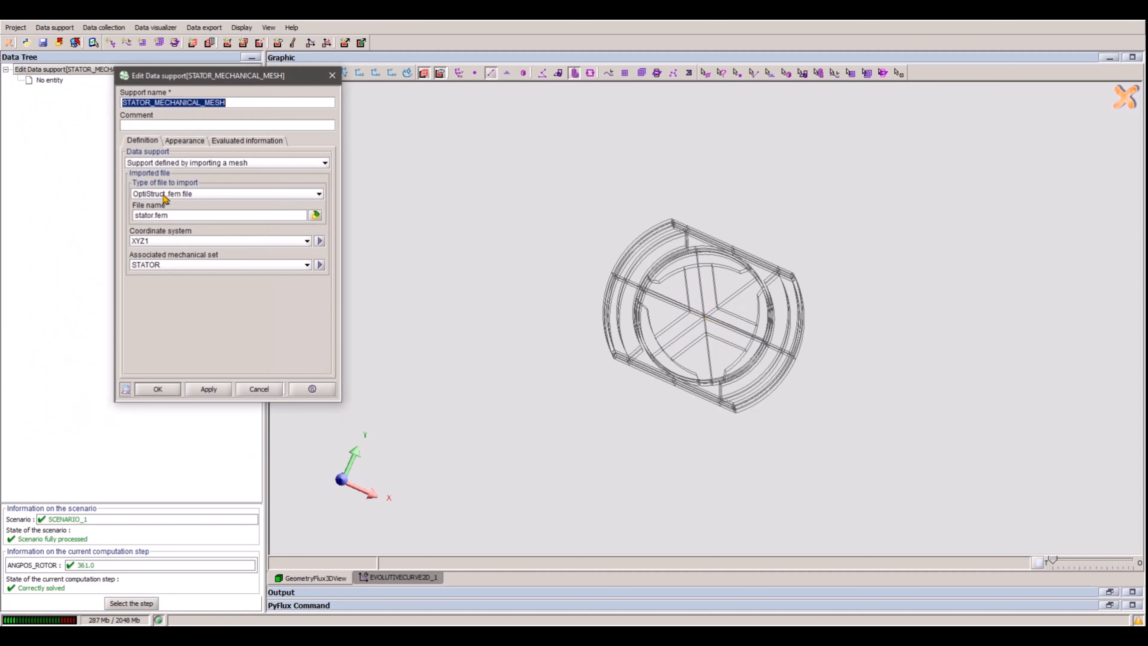
left_click(149, 242)
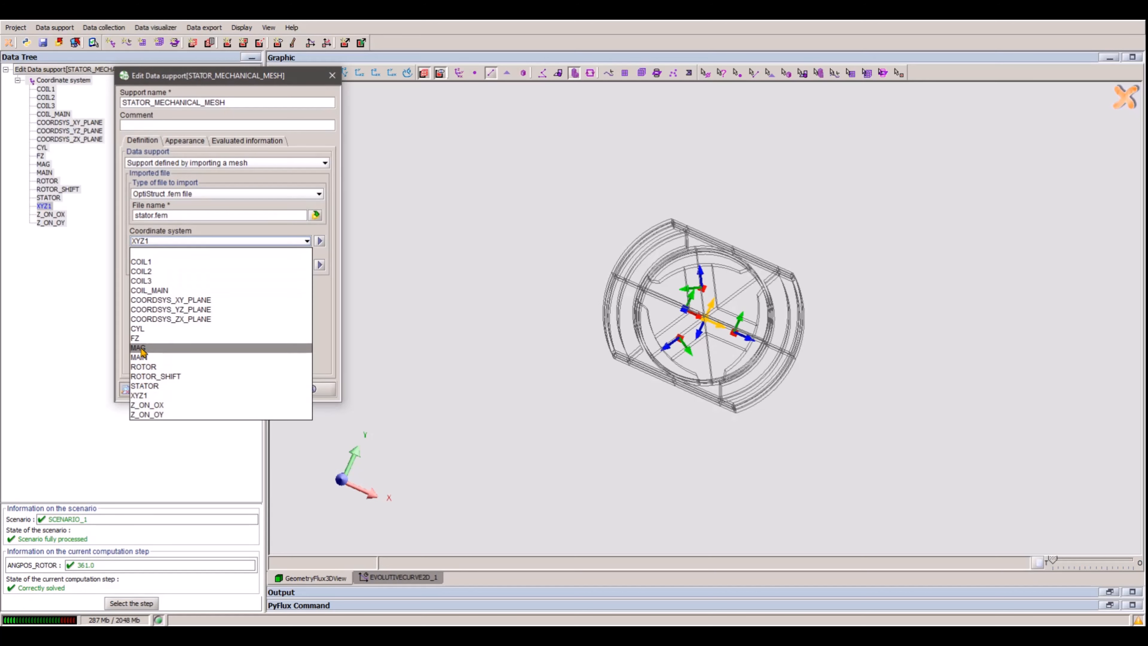
left_click(141, 339)
left_click(158, 389)
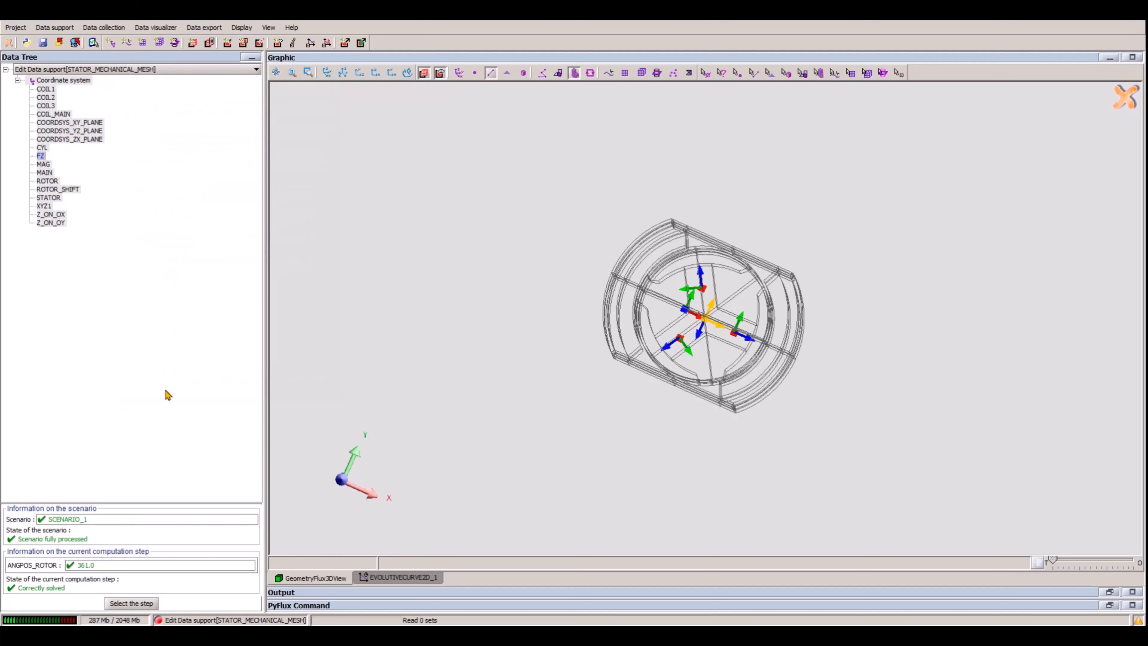
- Restore the motor faces to full opacity and examine the imported mesh's axial position relative to the motor from several angles
left_click_drag(651, 356, 858, 479)
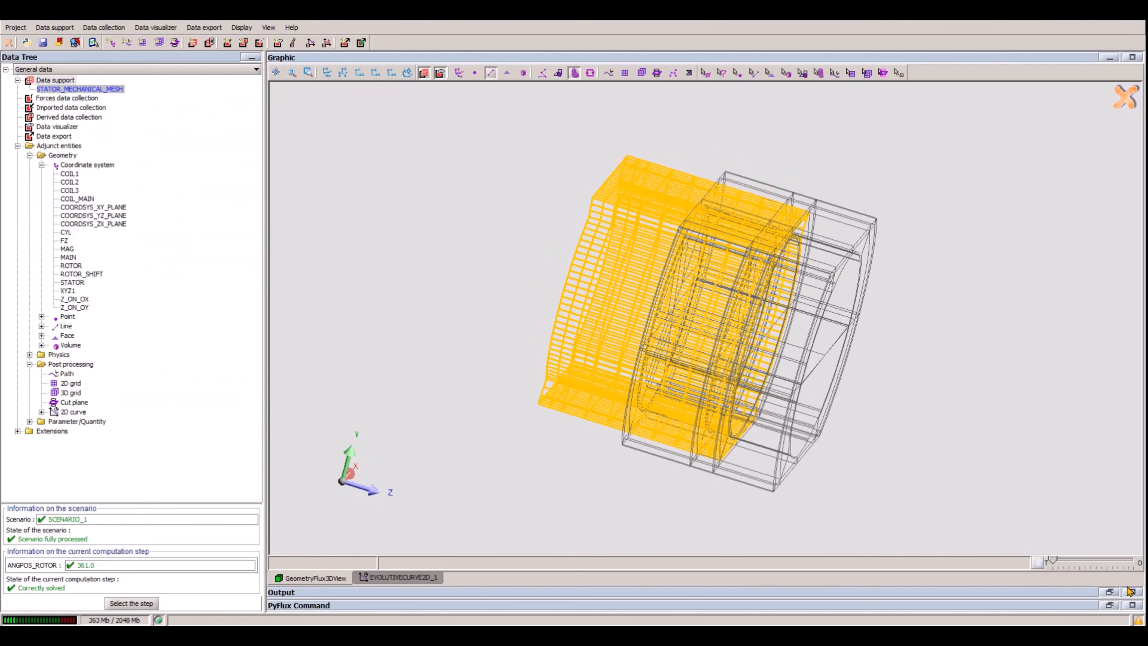
left_click_drag(1054, 559, 1133, 560)
scroll(710, 402, "down", 4)
left_click_drag(614, 294, 718, 469)
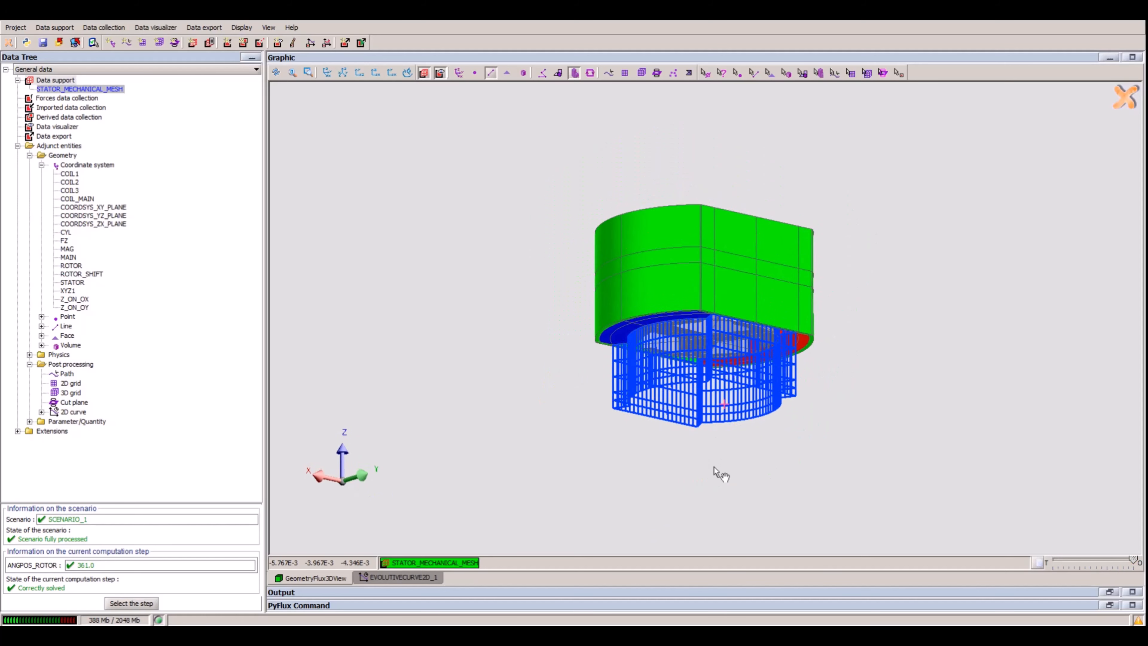
scroll(704, 437, "down", 3)
left_click_drag(703, 403, 710, 253)
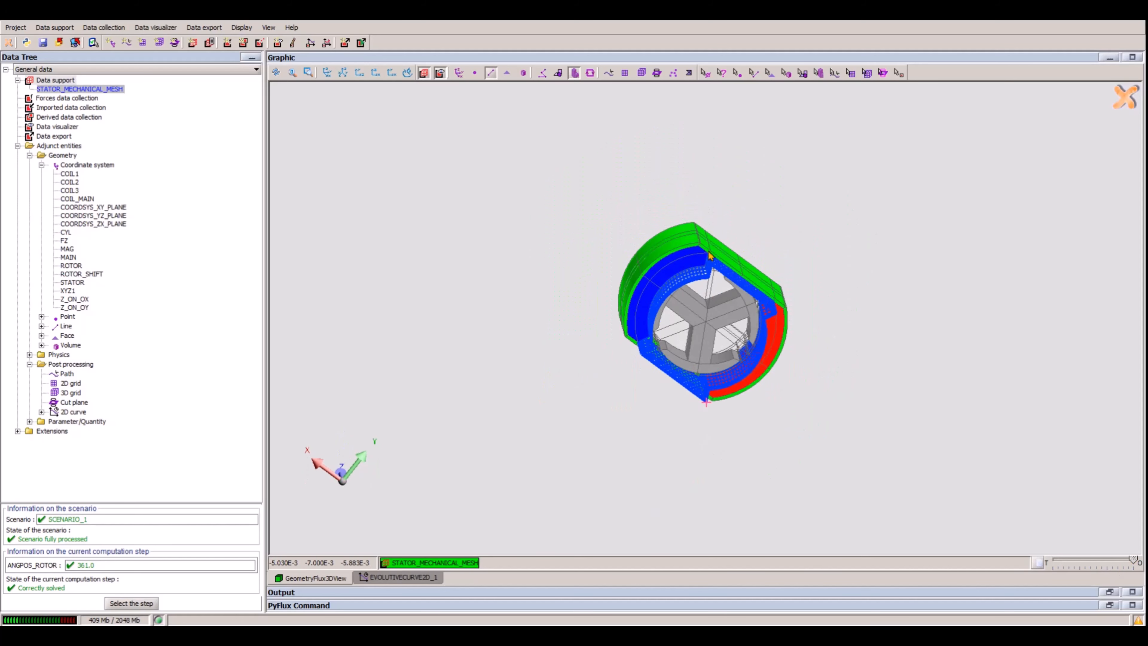
- Examine up close how the imported mesh fits the magnets' inner faces, both from the opposite end and straight along the Z axis
scroll(719, 331, "up", 4)
left_click_drag(720, 335, 697, 291)
scroll(698, 293, "up", 8)
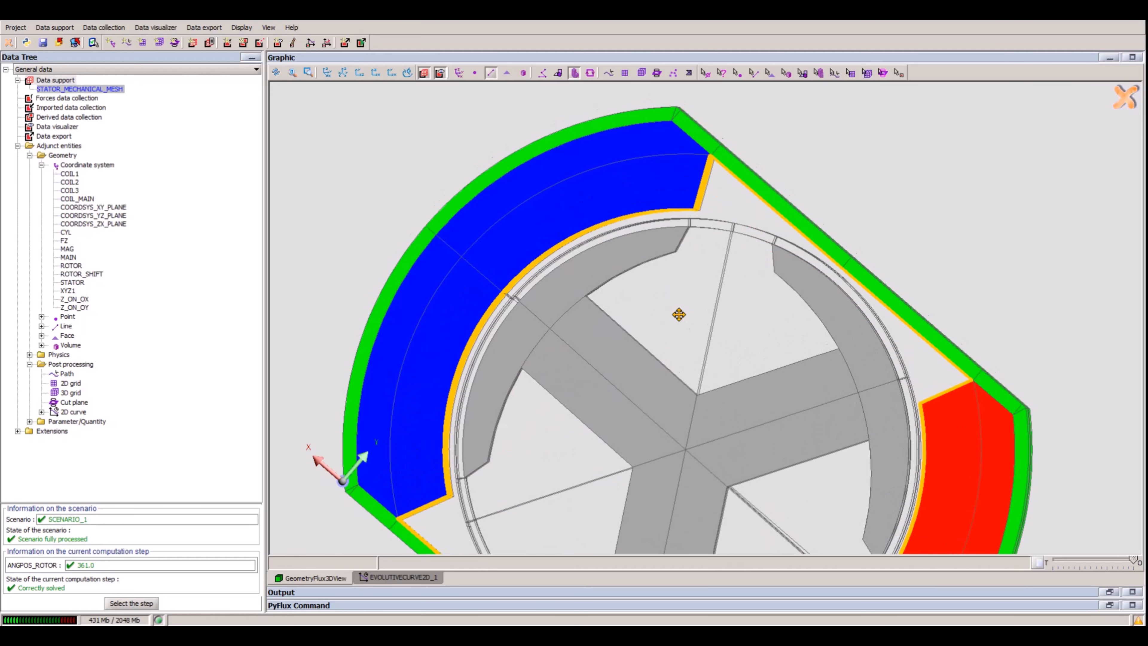
right_click_drag(691, 365, 637, 396)
scroll(637, 395, "up", 2)
left_click_drag(636, 395, 635, 381)
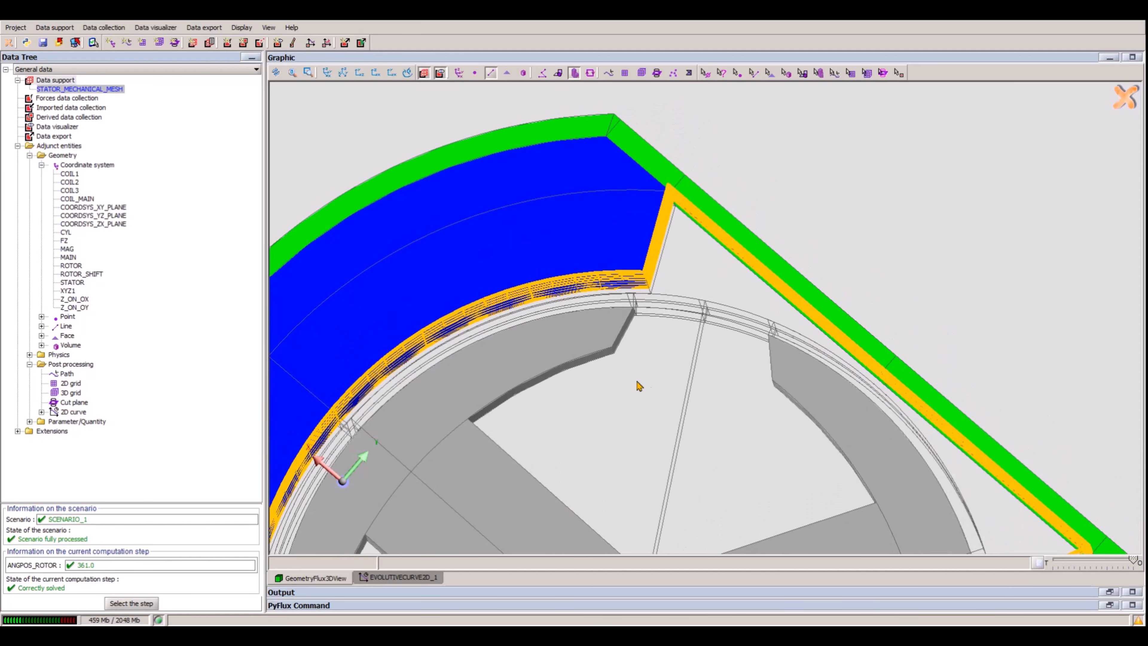
left_click(390, 74)
scroll(650, 257, "up", 6)
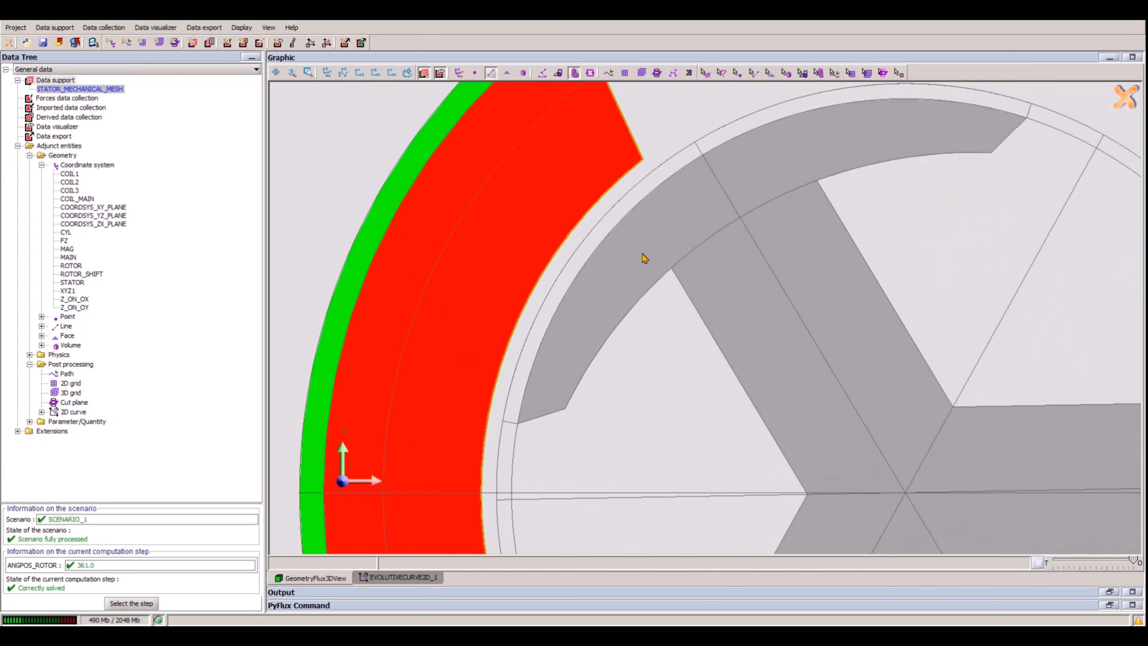
scroll(644, 258, "up", 3)
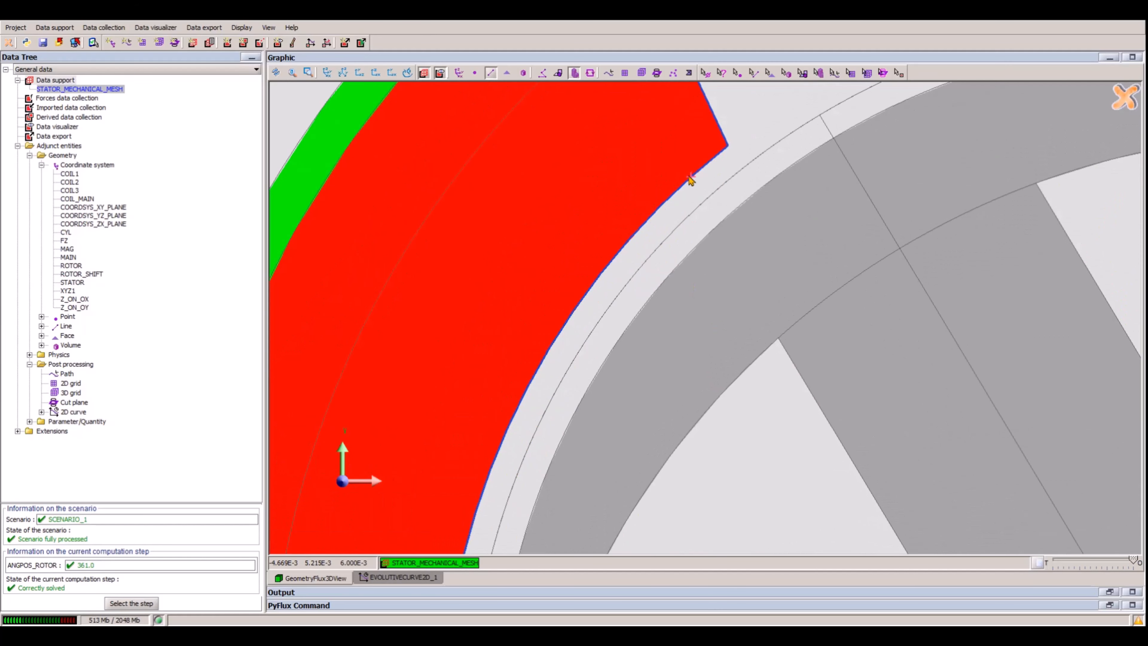
left_click(687, 183)
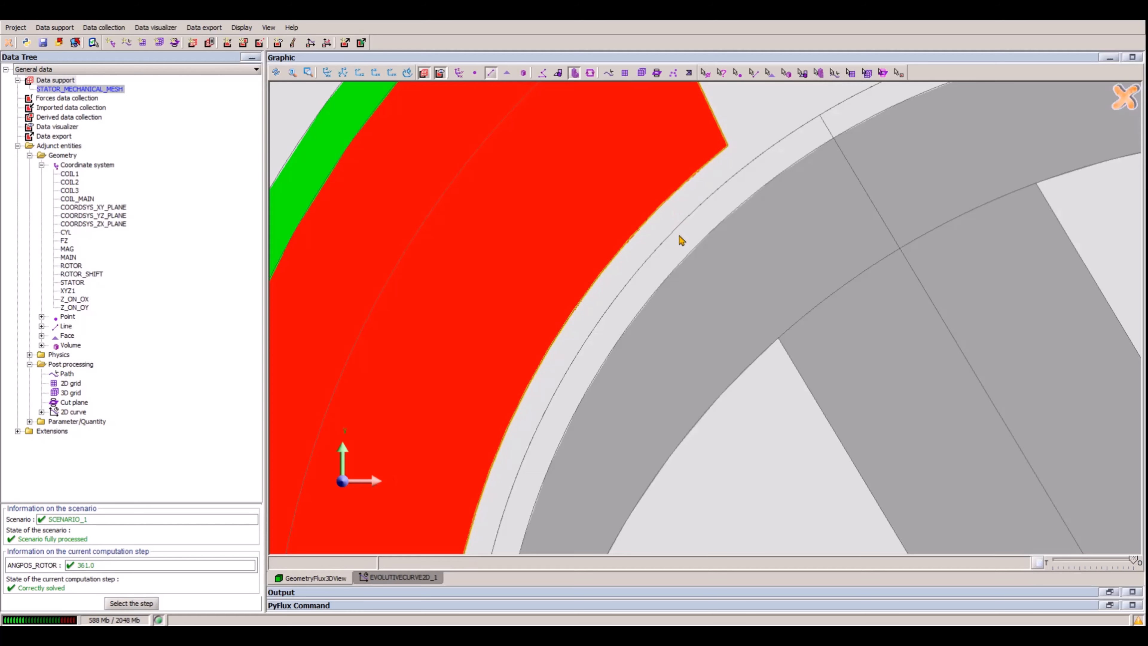
scroll(681, 241, "down", 10)
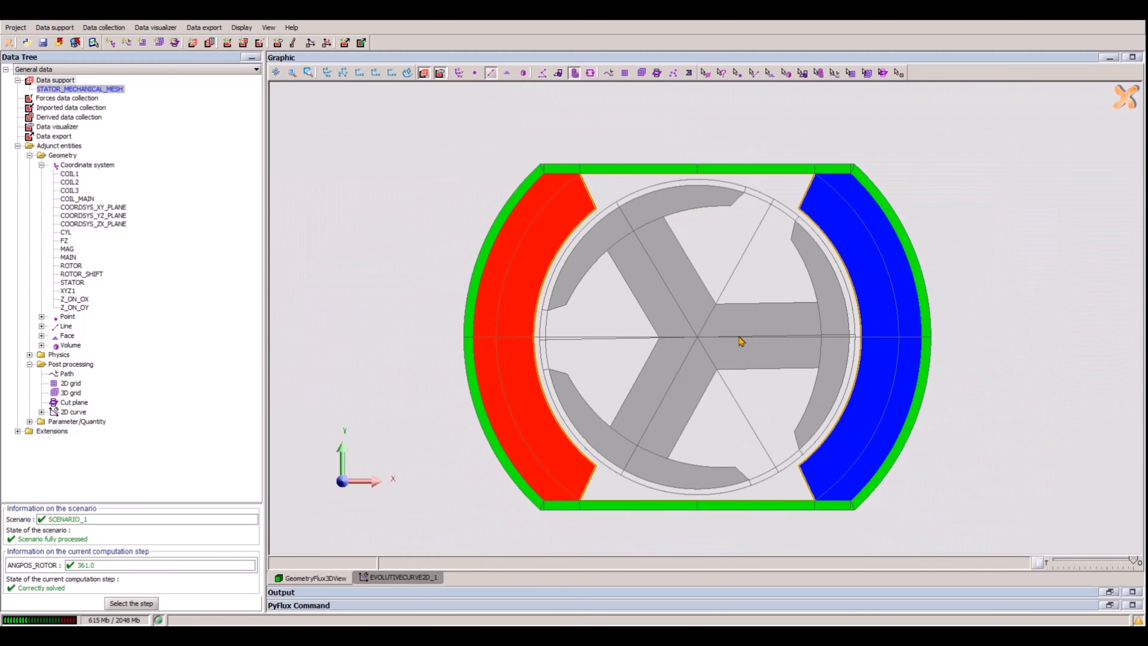
scroll(741, 341, "down", 2)
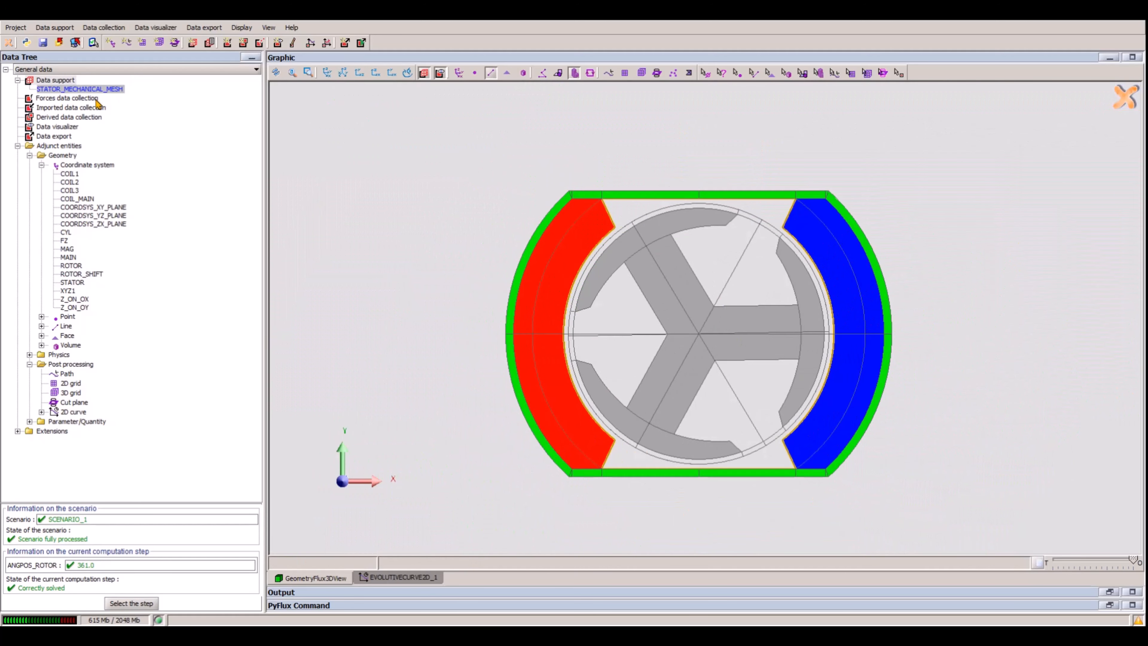
- Start a second data support defined by surfacic entities, using a set of faces
right_click(64, 82)
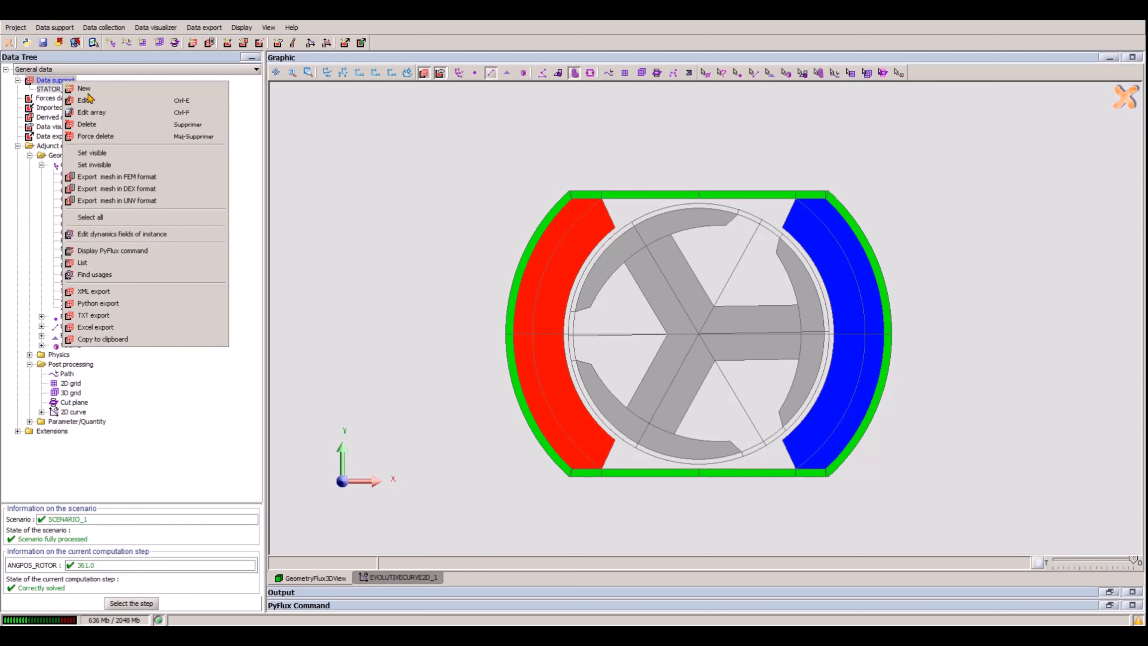
left_click(102, 87)
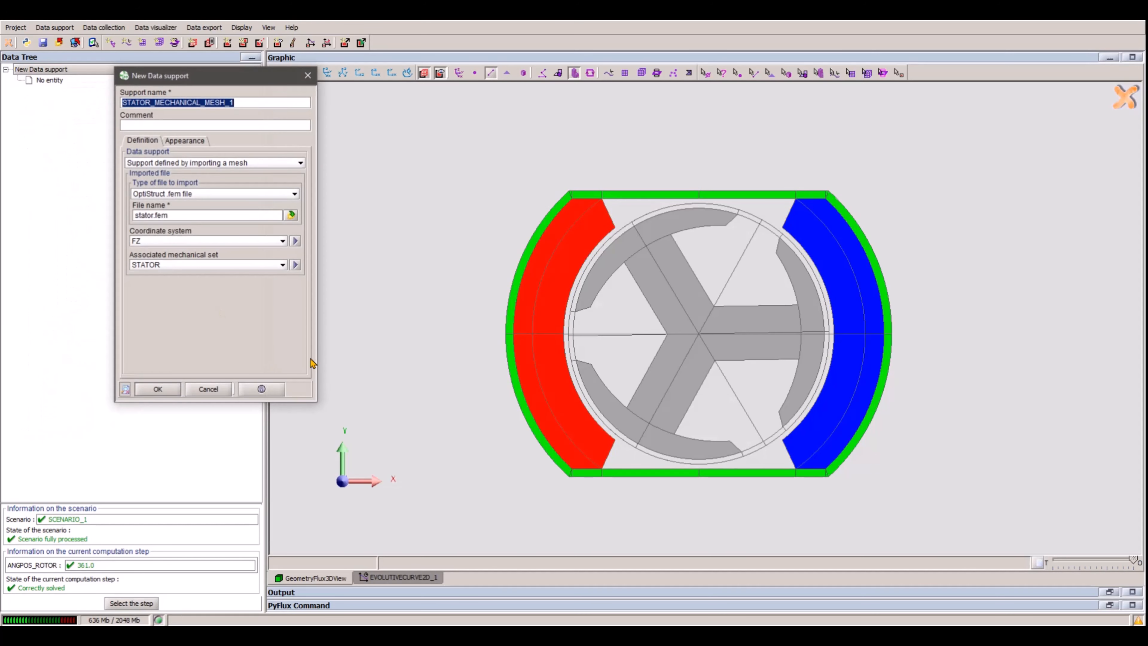
left_click(193, 163)
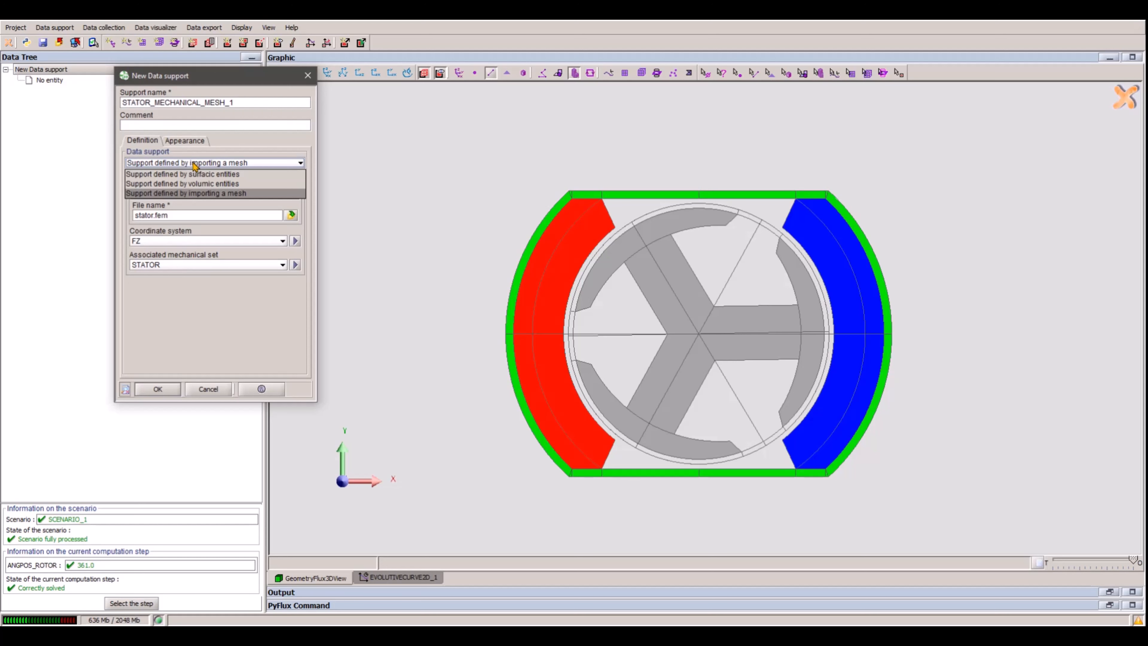
left_click(203, 174)
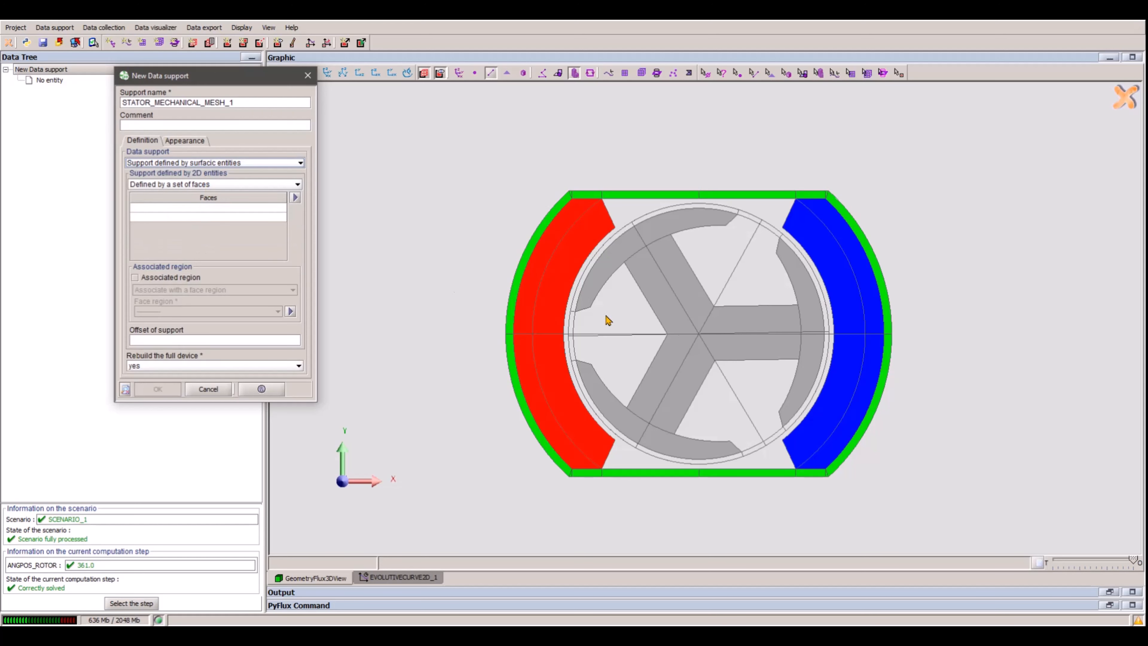
scroll(684, 322, "up", 2)
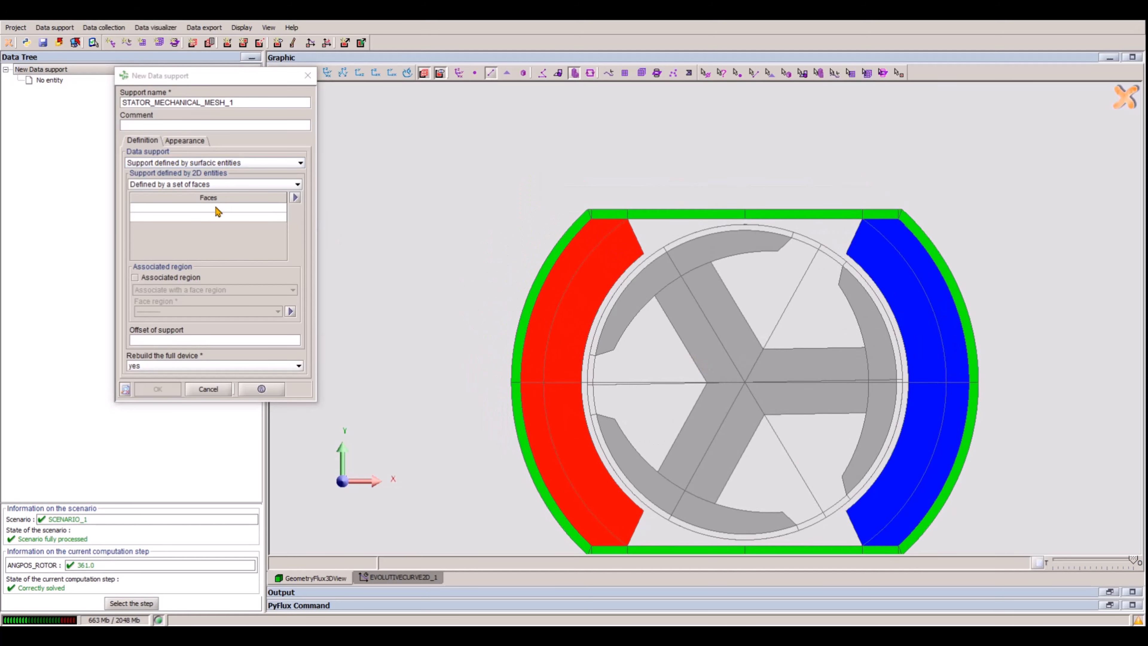
left_click(175, 343)
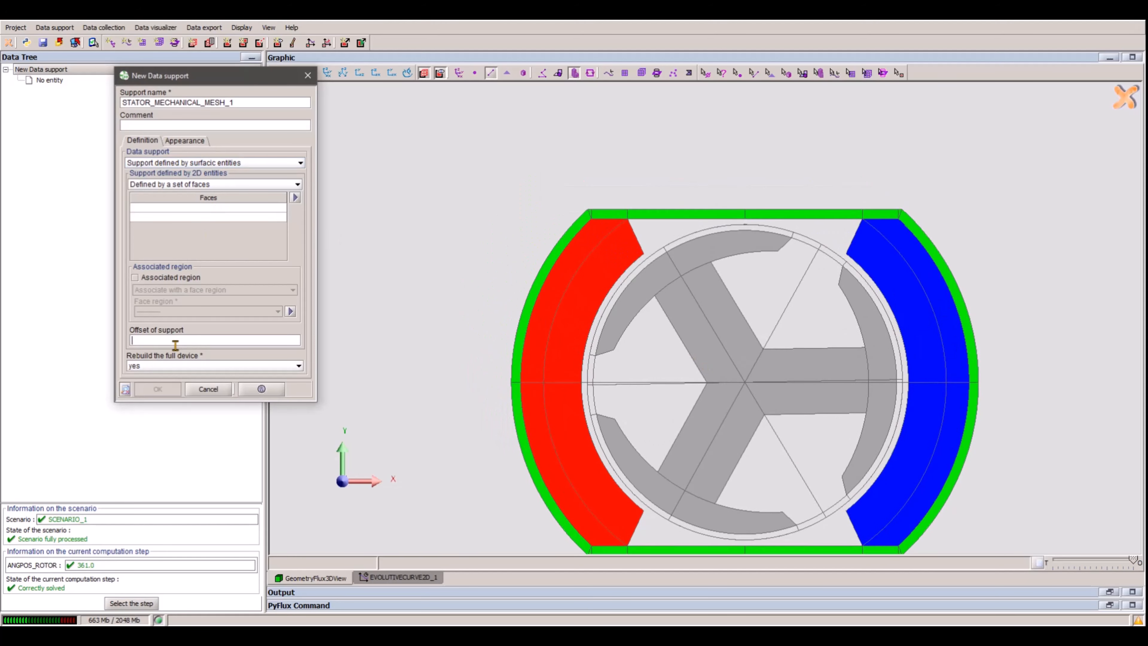
- Add the stator's inner faces along the magnets and frame to the set of faces, beginning with the red magnet's upper end
left_click(208, 209)
left_click(207, 208)
left_click_drag(676, 321, 655, 326)
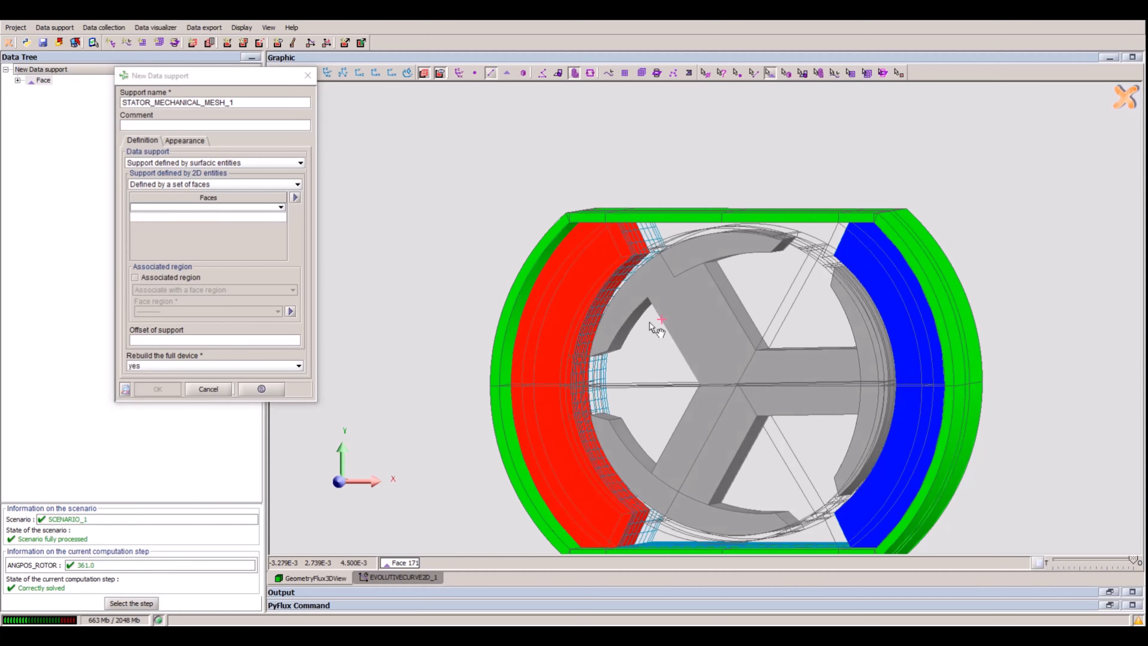
scroll(655, 325, "up", 2)
right_click_drag(655, 325, 666, 379)
scroll(666, 378, "up", 2)
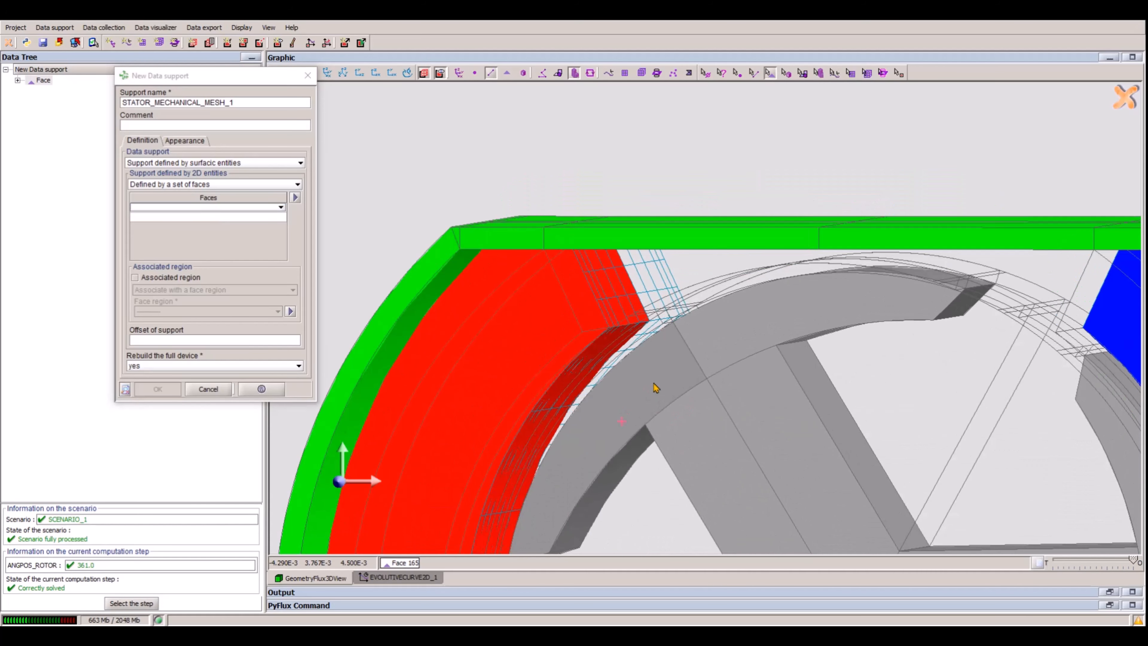
left_click(629, 300)
left_click(599, 304)
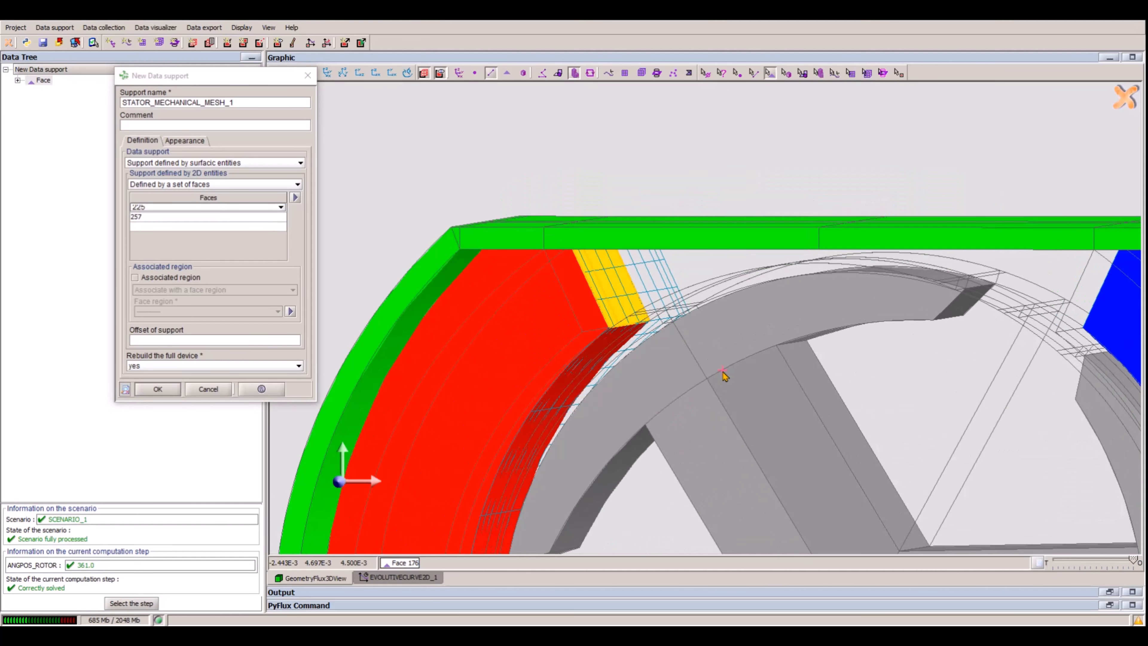
scroll(723, 374, "down", 3)
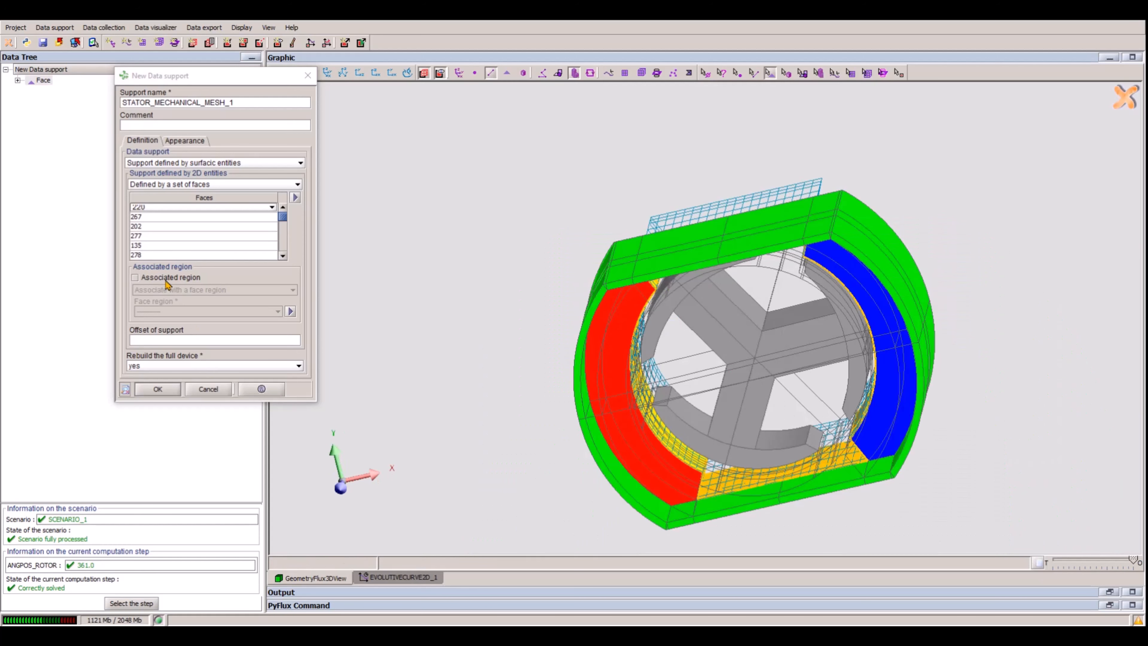
- Associate the face-based data support with the AIR_STATOR volume region
left_click(167, 283)
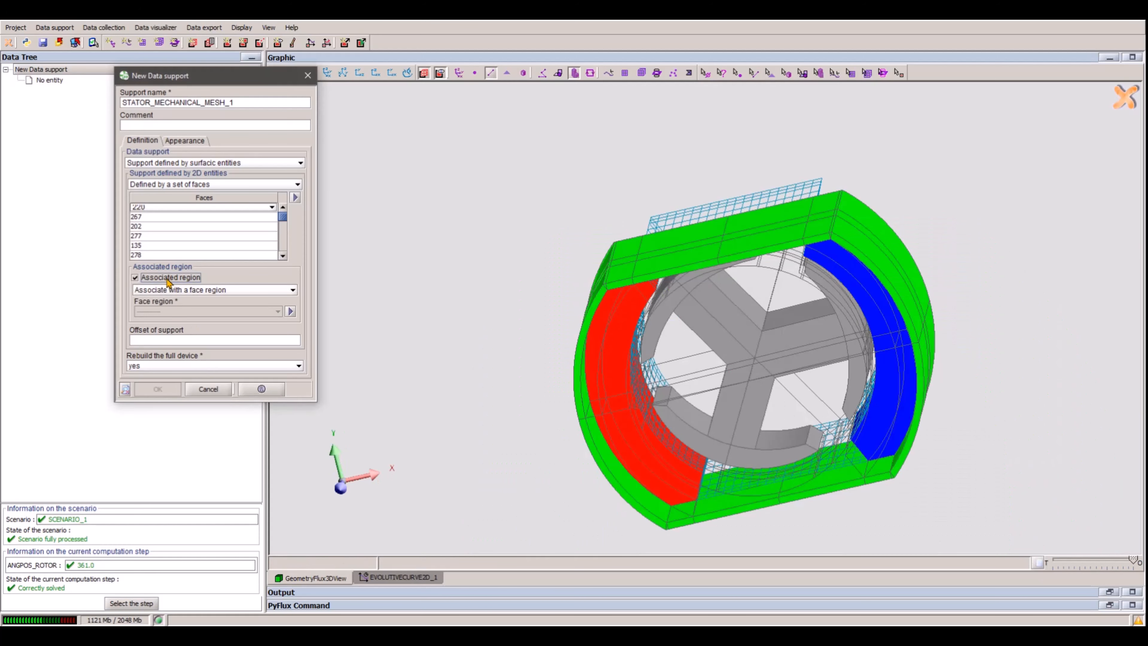
left_click(181, 293)
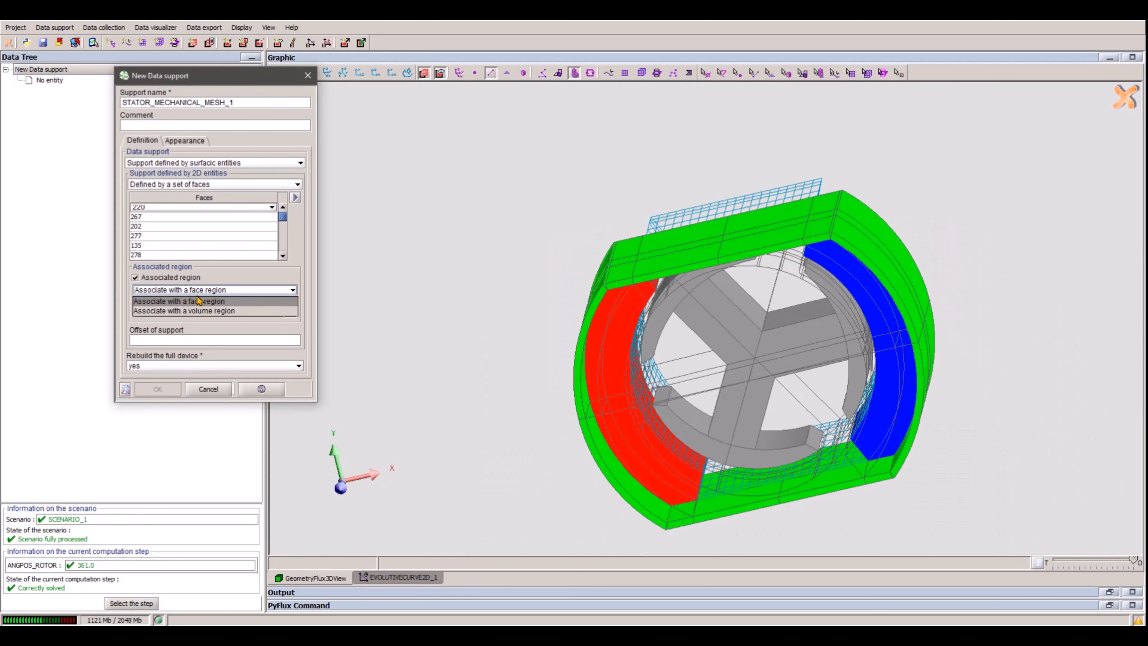
left_click(207, 311)
left_click(199, 312)
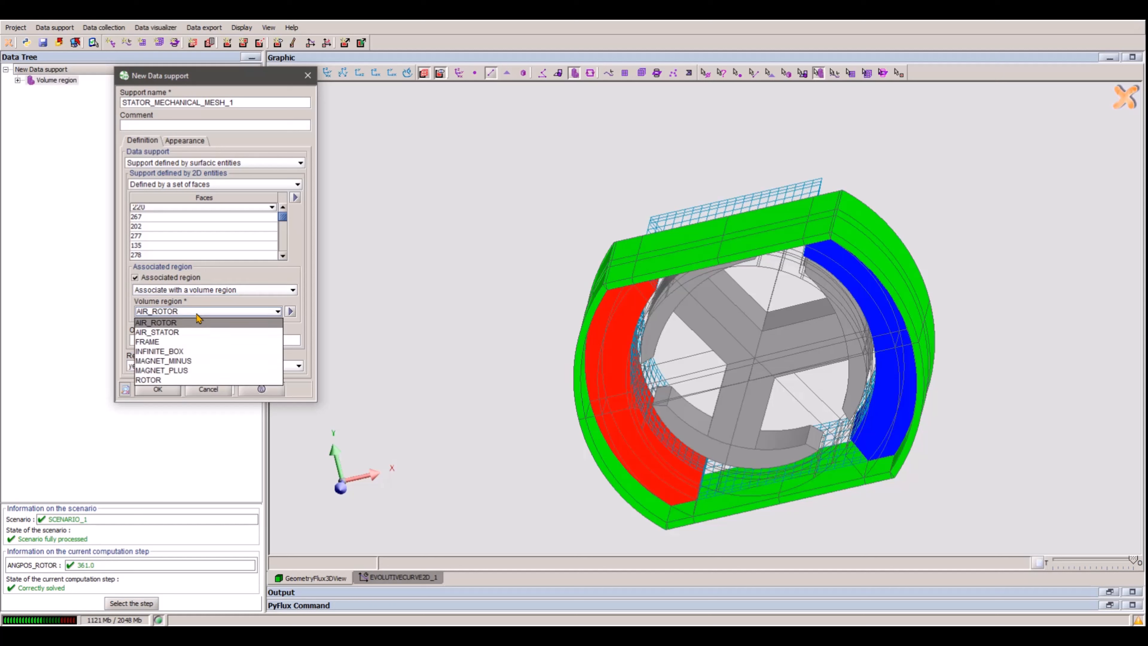
left_click(183, 334)
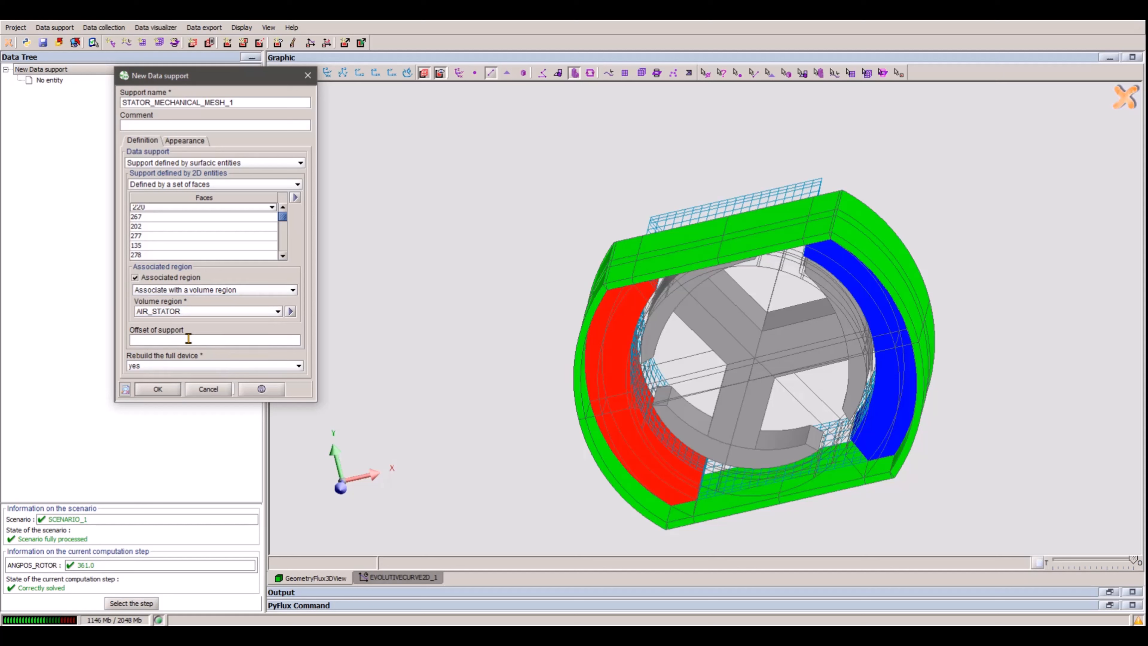
- Set the data support's offset to 0.025E-3
type("0.0")
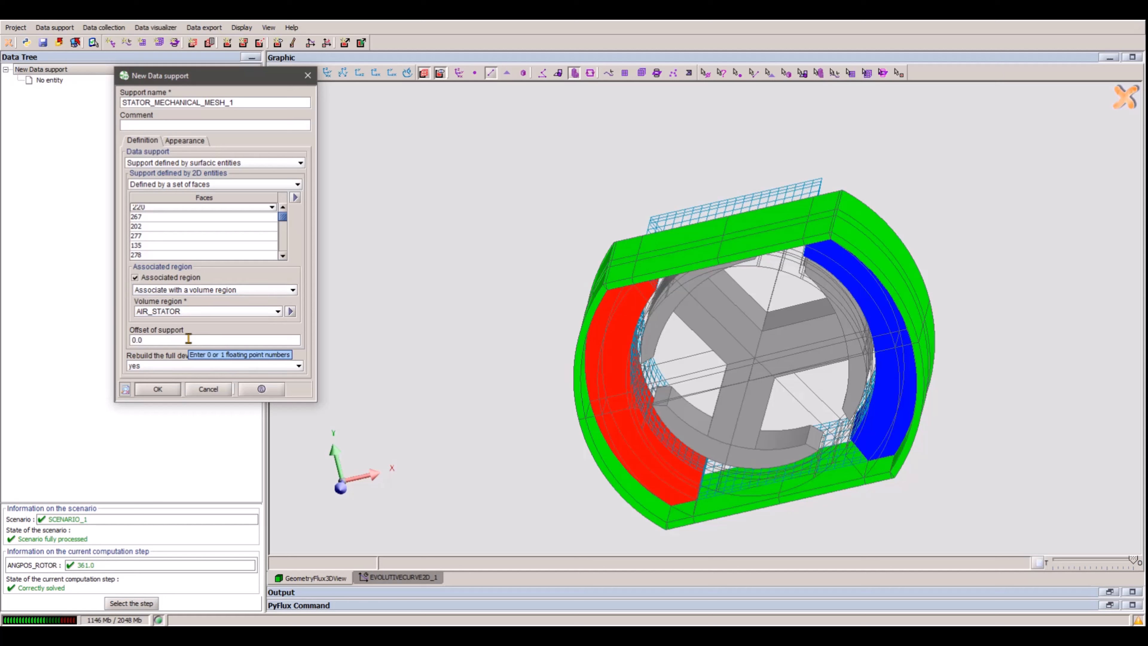
type("25E-3")
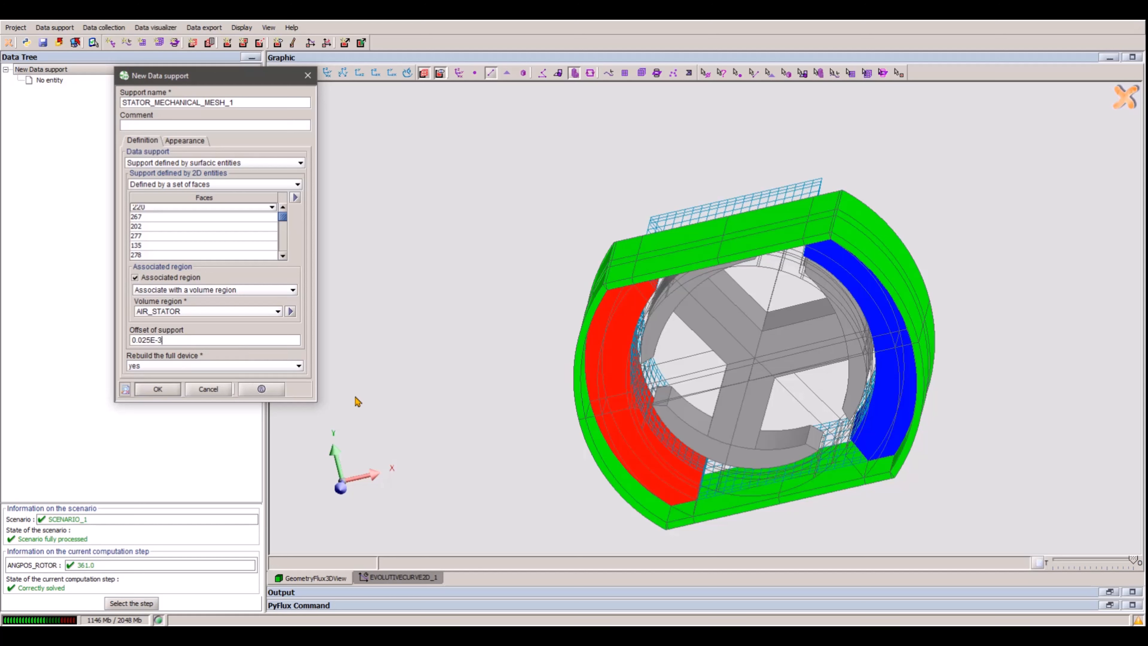
left_click(155, 389)
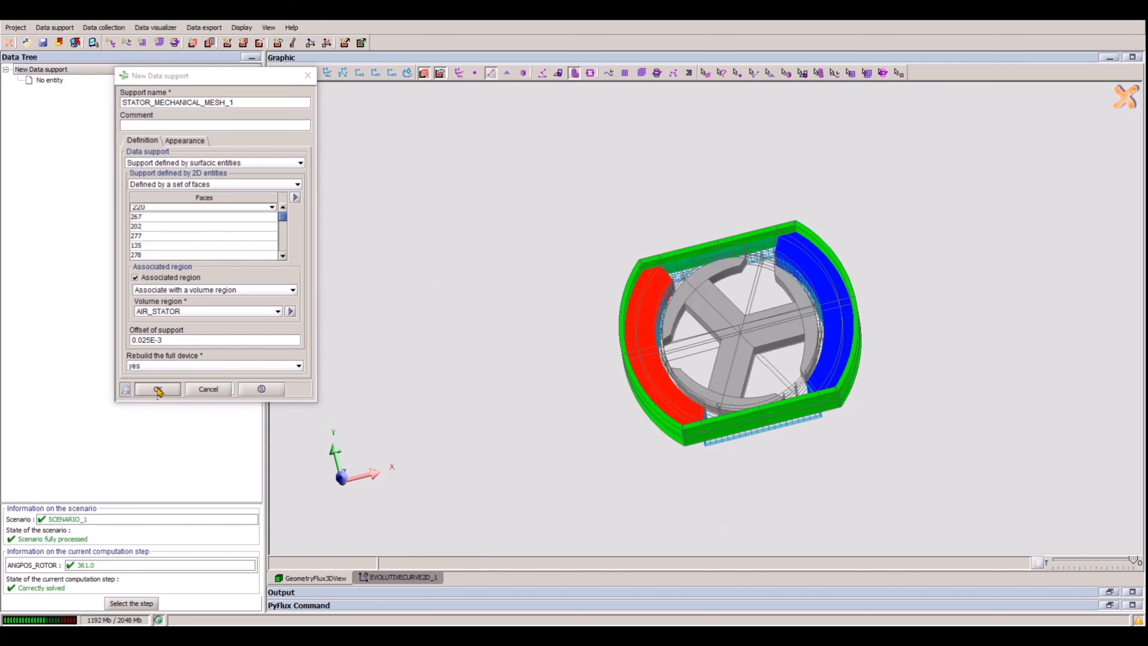
- Name the data support Virtual_support_stator and create it
left_click_drag(246, 102, 26, 78)
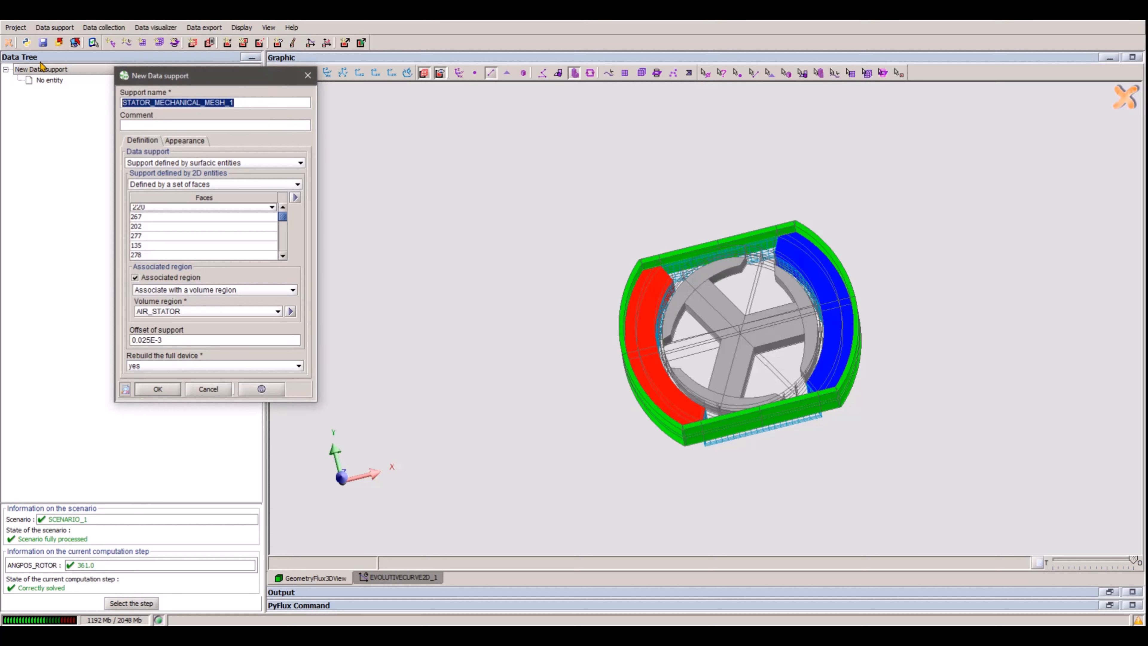
type("Virtual_support_stator")
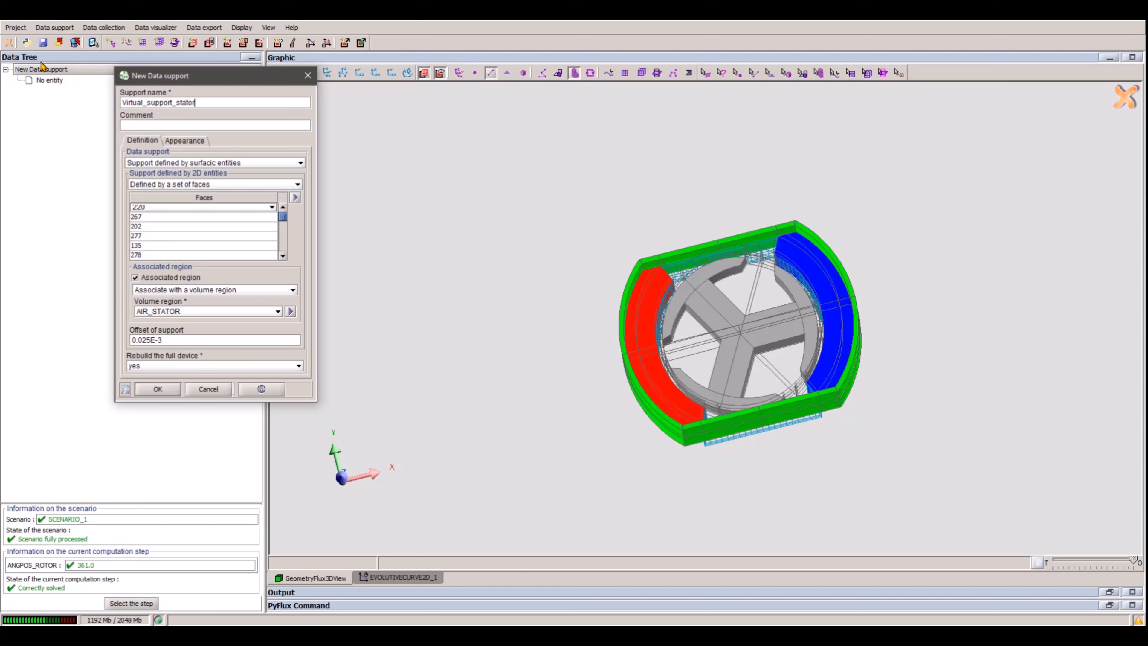
middle_click_drag(667, 441, 600, 420)
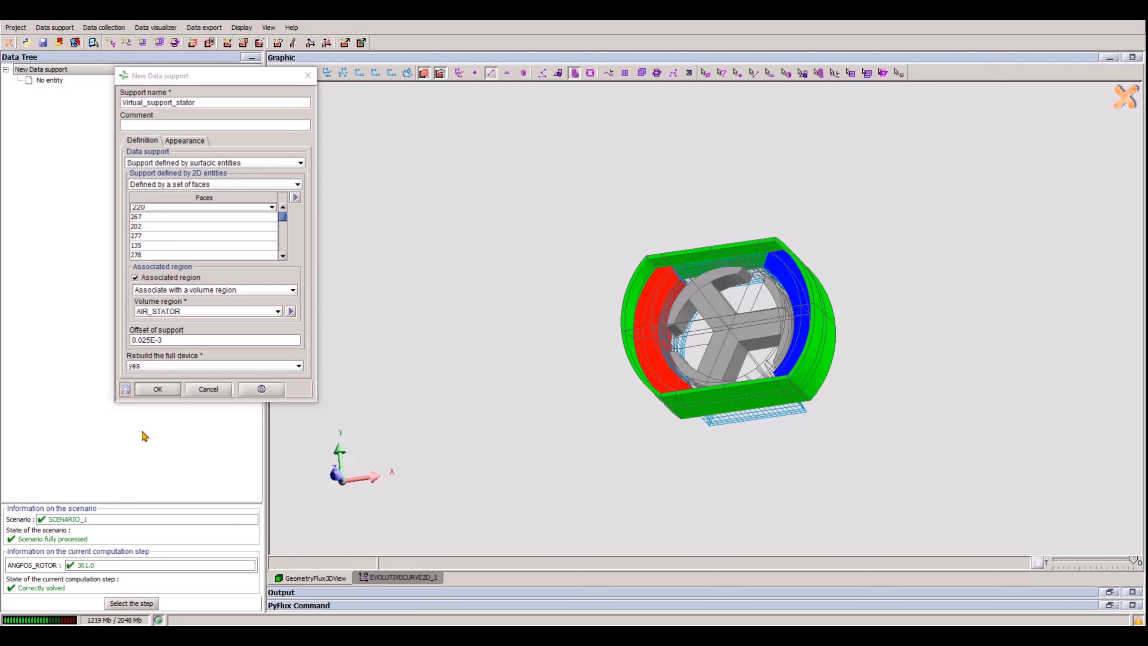
left_click(165, 390)
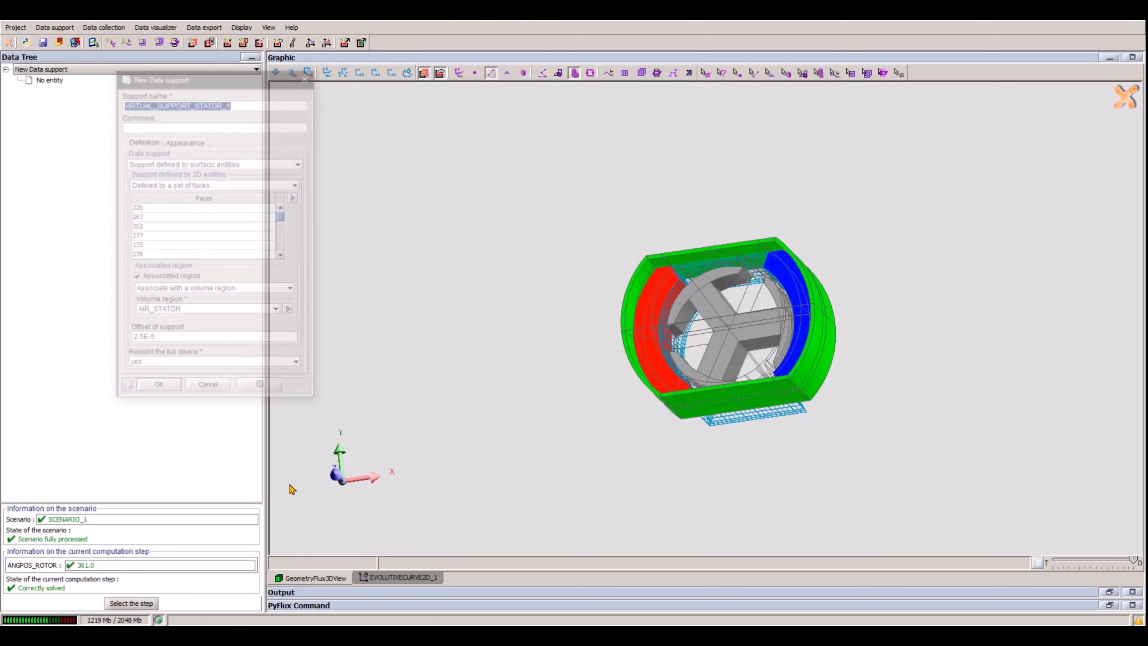
- Make VIRTUAL_SUPPORT_STATOR visible and examine its offset from the blue magnet and frame, both up close and at an oblique angle
right_click(114, 98)
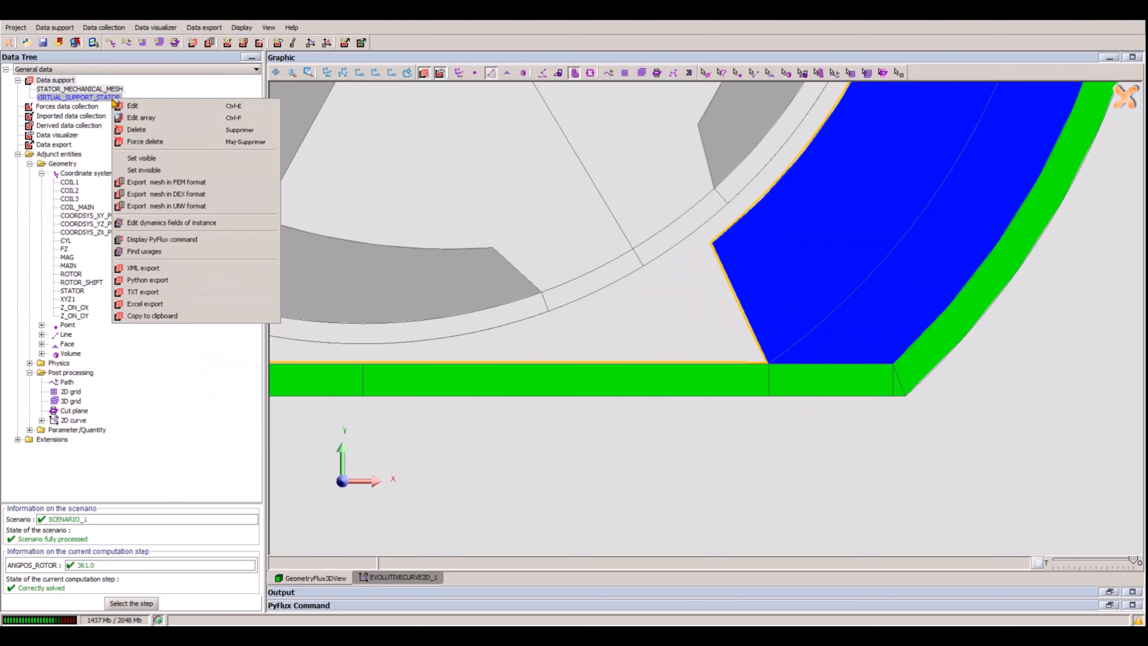
left_click(155, 159)
scroll(802, 379, "up", 5)
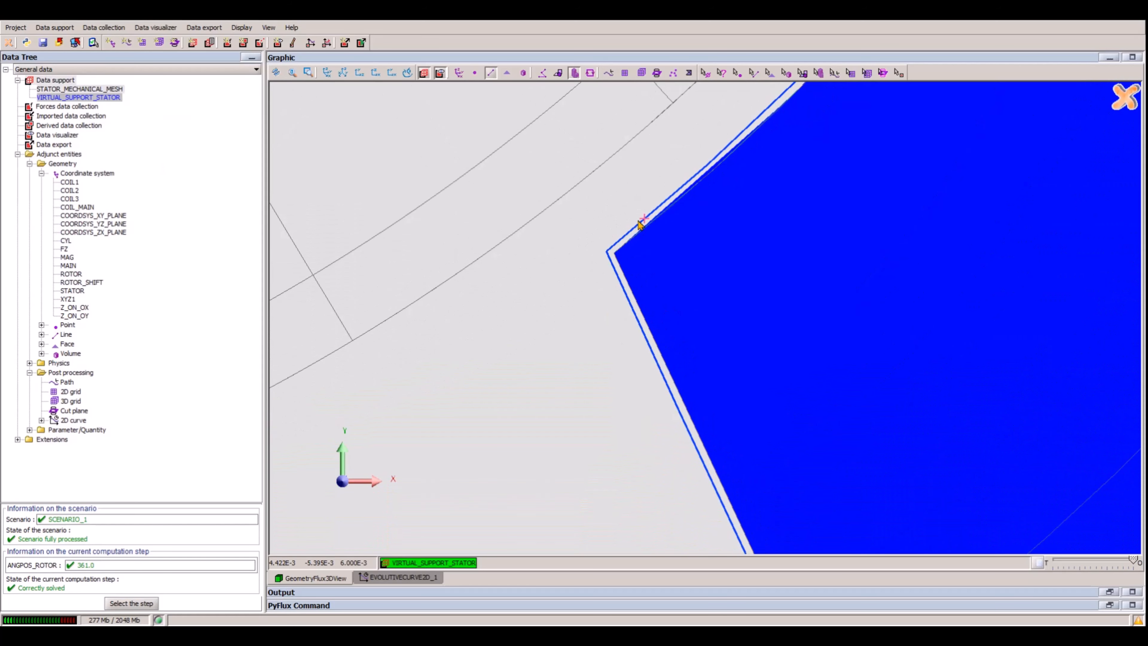
scroll(634, 305, "down", 2)
right_click_drag(722, 547, 695, 362)
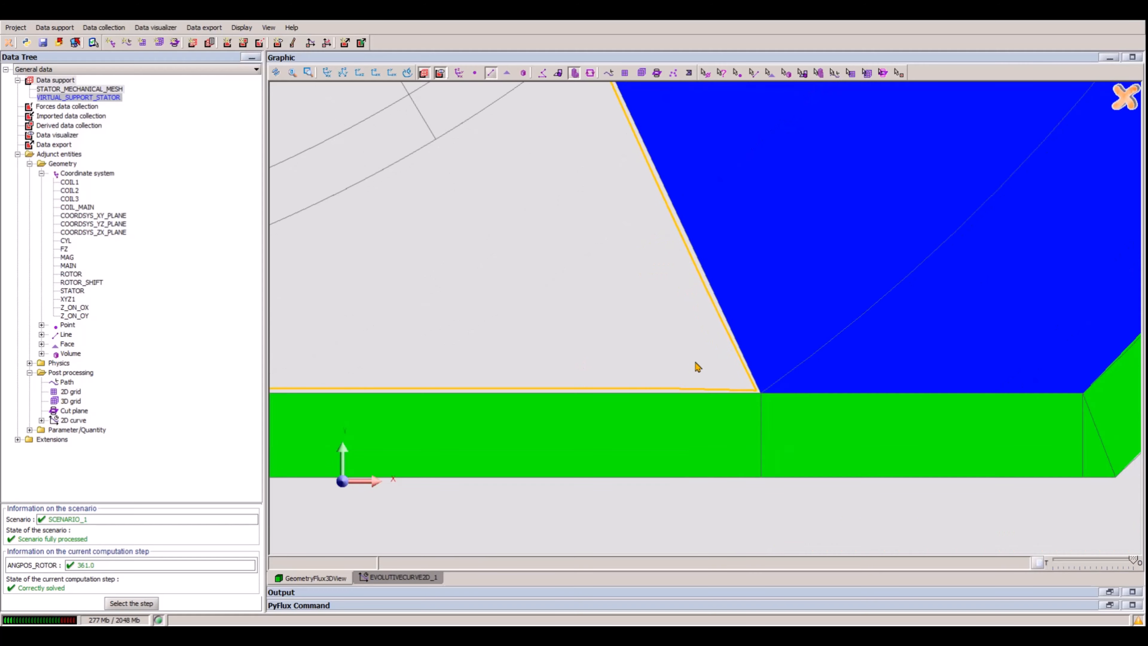
scroll(655, 382, "up", 2)
right_click_drag(876, 469, 764, 327)
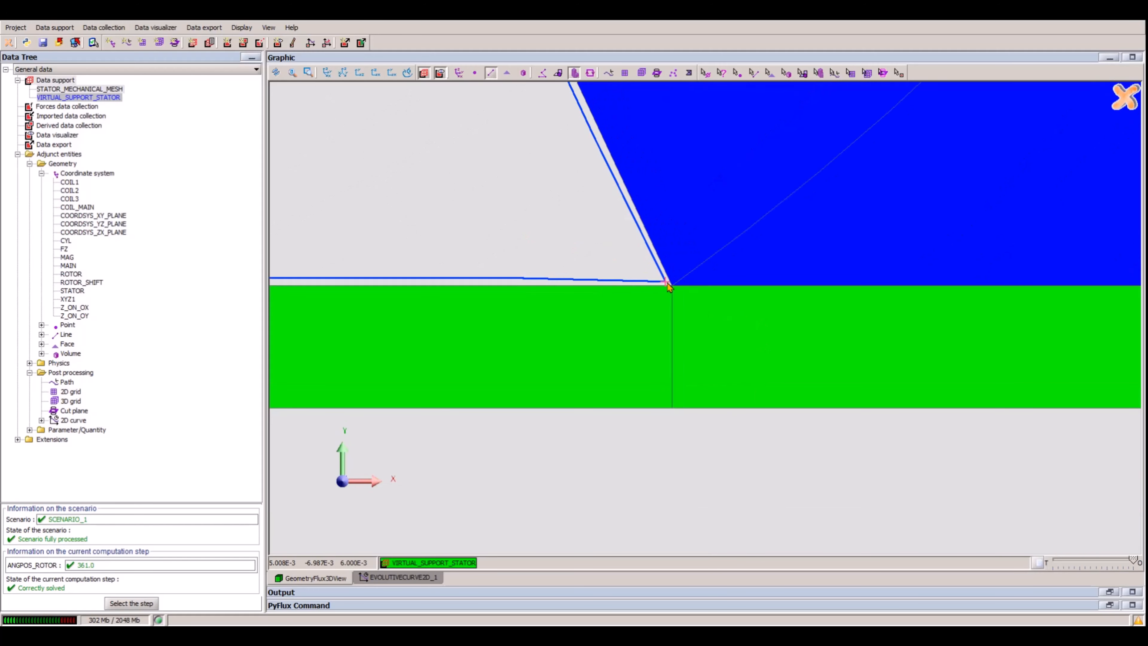
right_click_drag(675, 305, 712, 447)
scroll(625, 368, "down", 4)
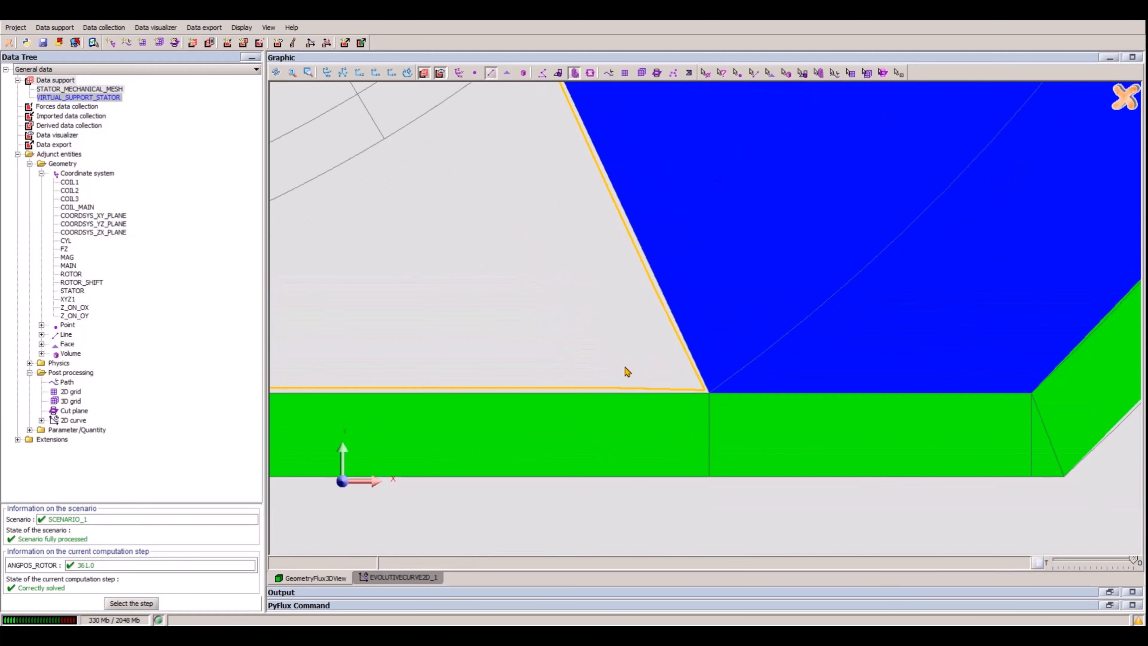
right_click_drag(626, 371, 627, 412)
scroll(627, 409, "down", 15)
left_click_drag(802, 418, 809, 488)
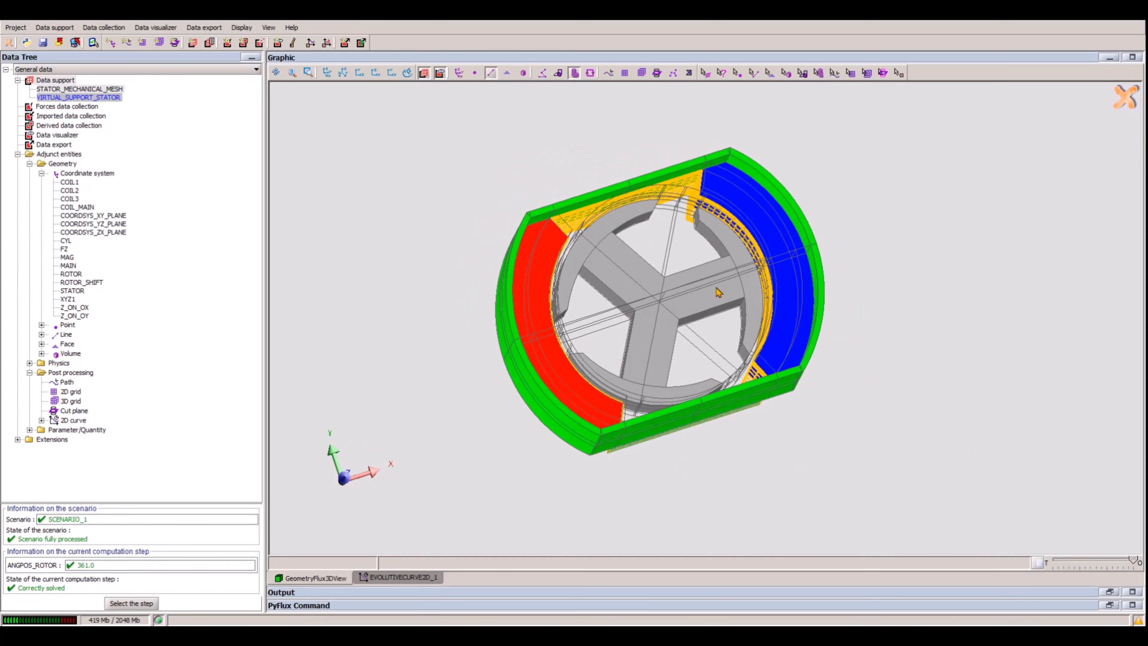
scroll(723, 304, "up", 10)
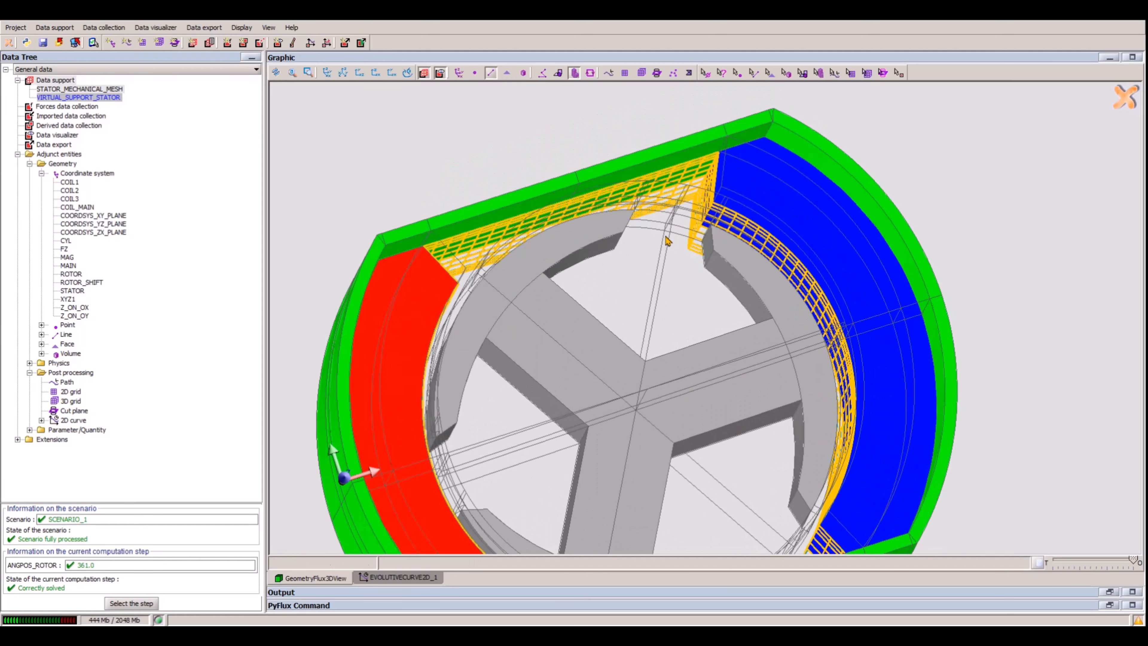
scroll(659, 301, "down", 5)
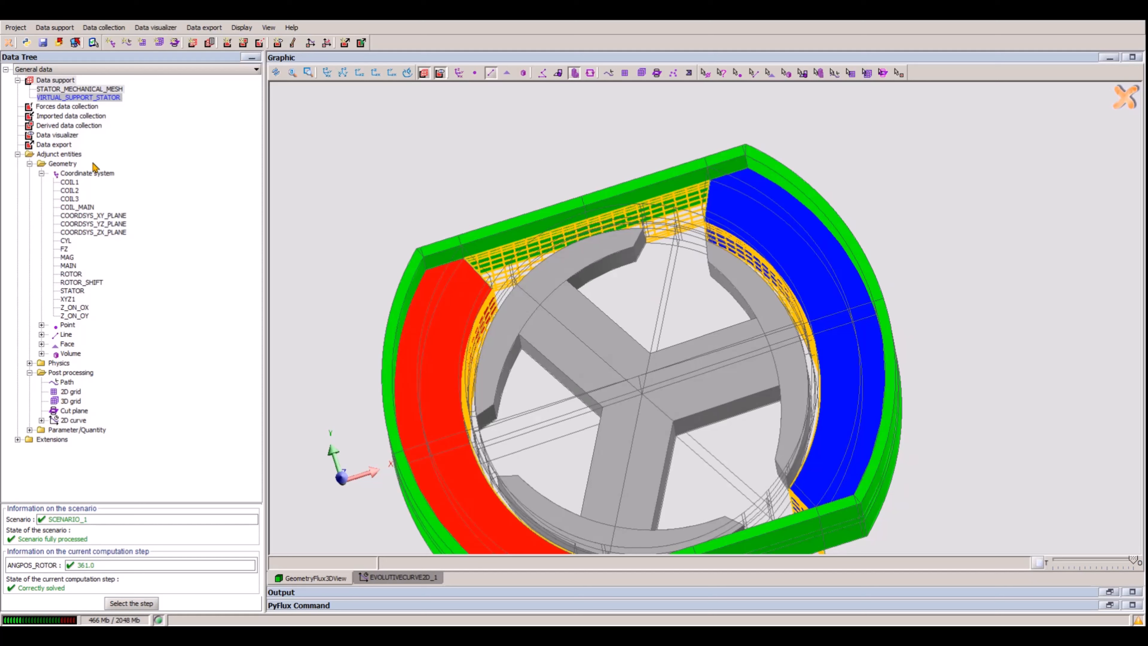
- Start a forces data collection using the Generalized projective method with STATOR_MECHANICAL_MESH as the collection support
left_click(72, 107)
right_click(72, 108)
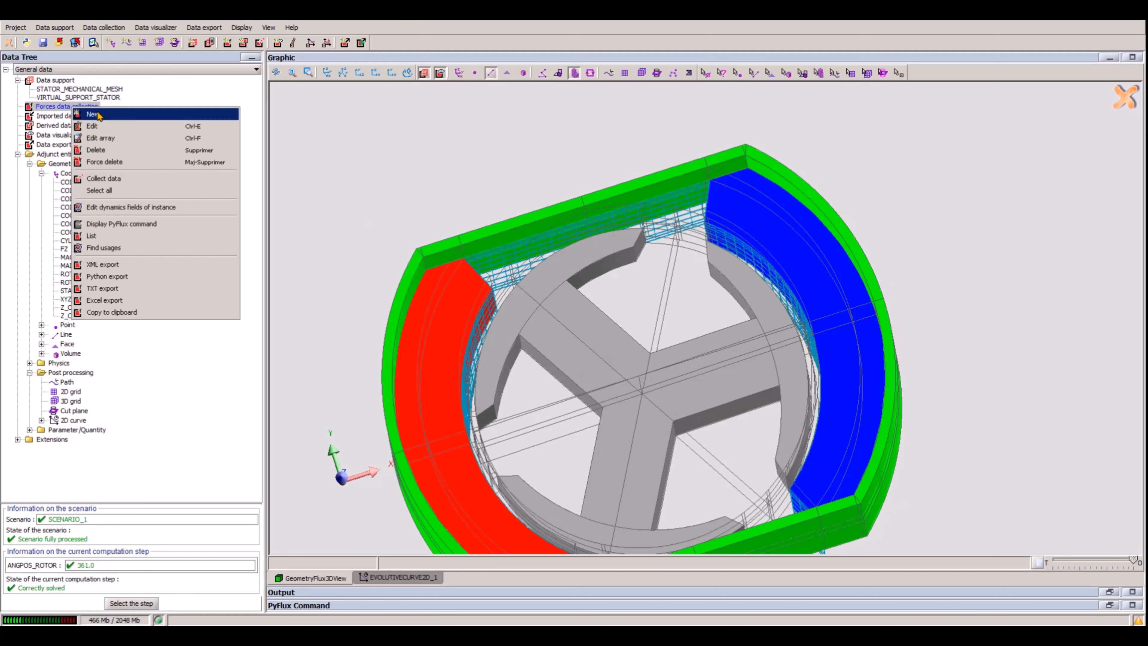
left_click(81, 114)
left_click(201, 171)
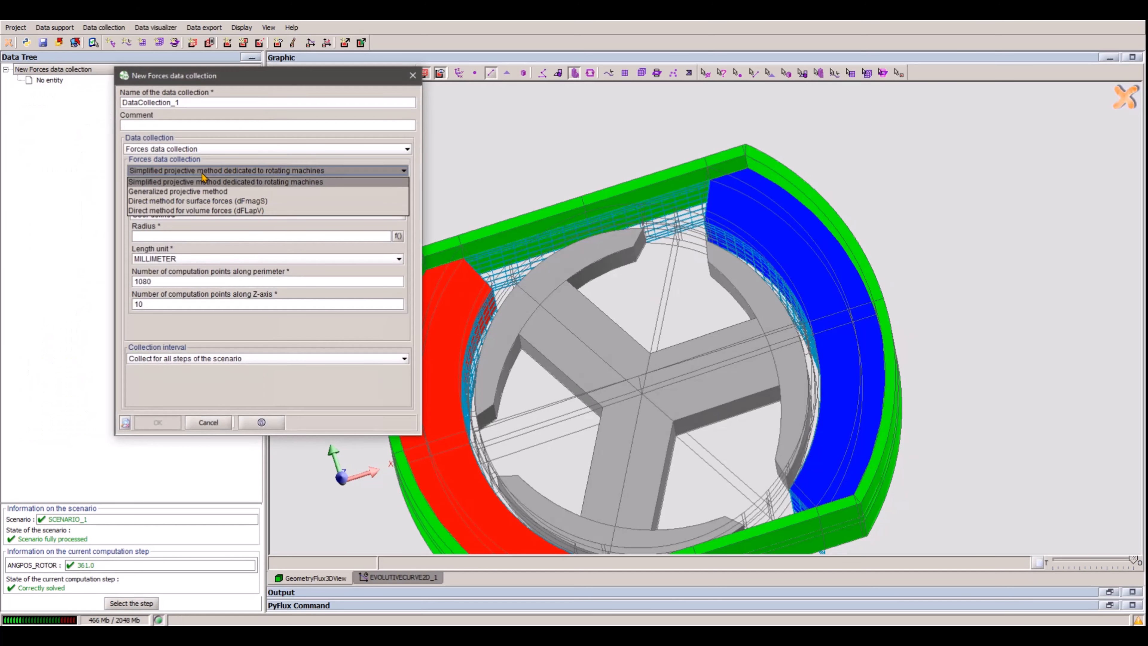
left_click(202, 191)
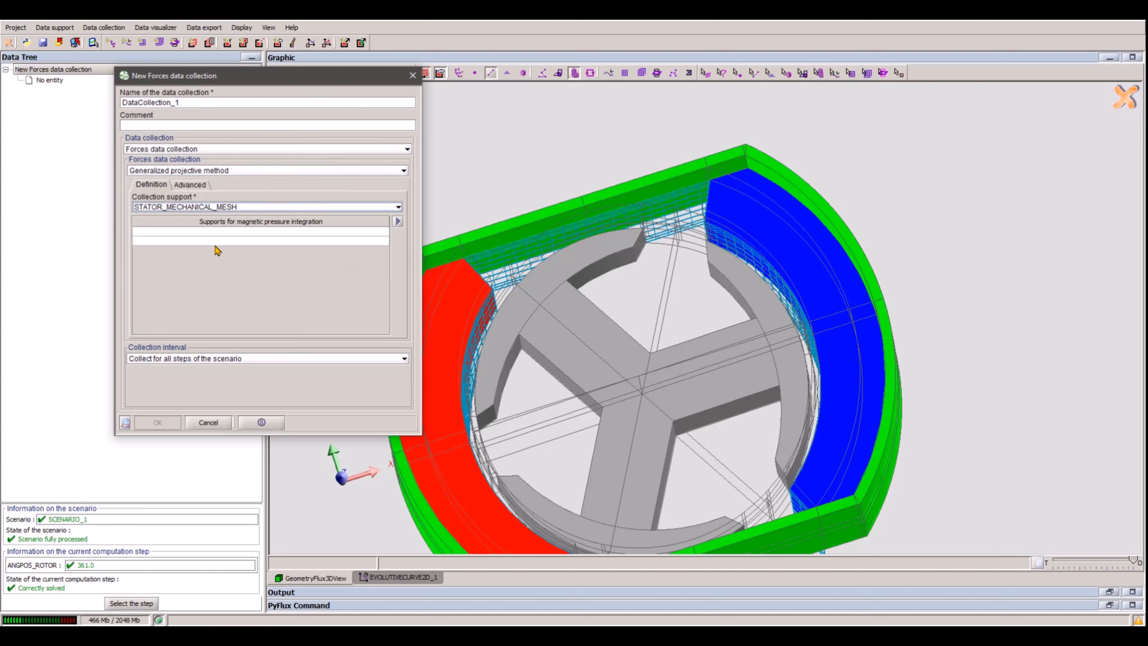
- Use VIRTUAL_SUPPORT_STATOR as the support for magnetic pressure integration
left_click(219, 231)
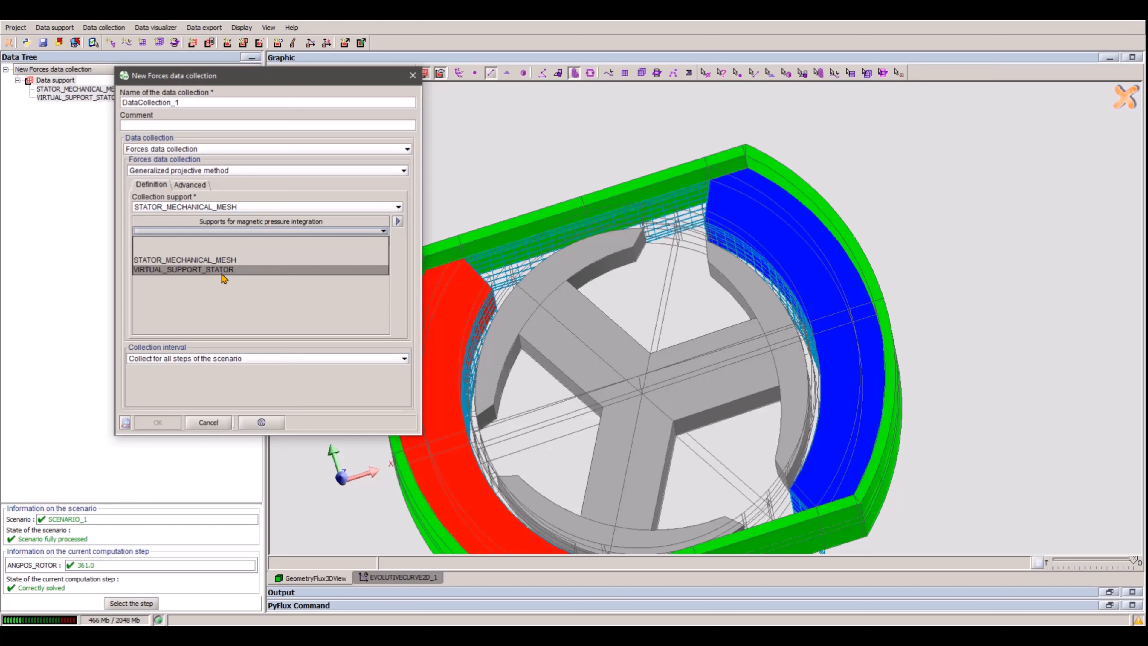
left_click(225, 263)
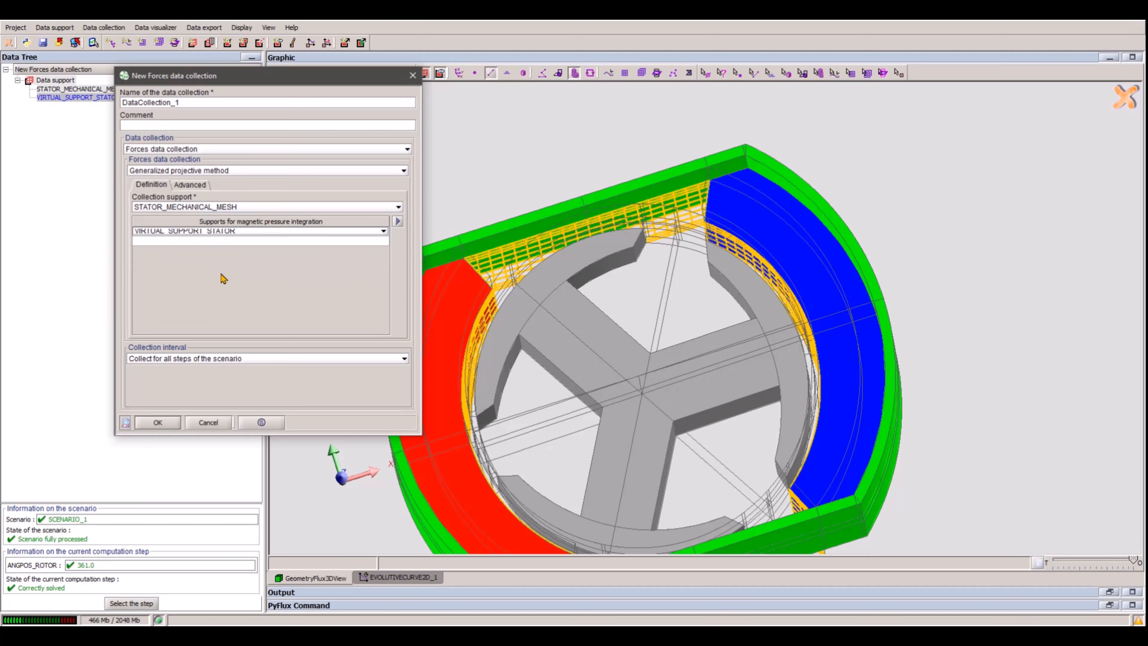
- Enable decomposition of forces into radial and tangential components and open the choice of rotation axis
left_click(192, 186)
left_click(137, 208)
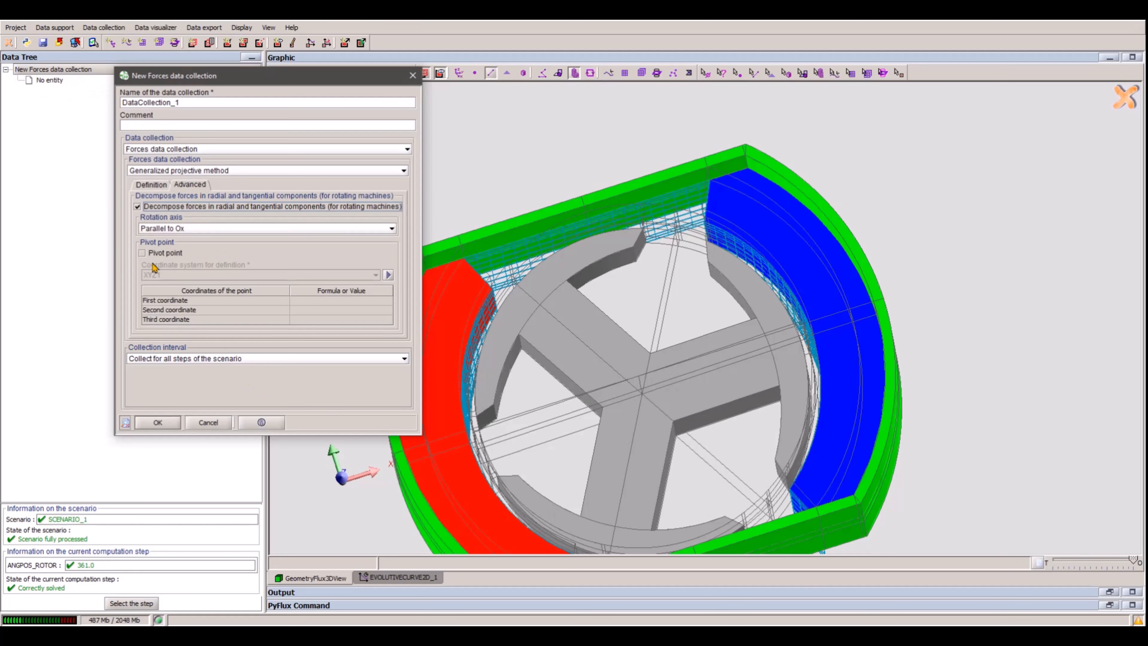
left_click(171, 230)
left_click(170, 230)
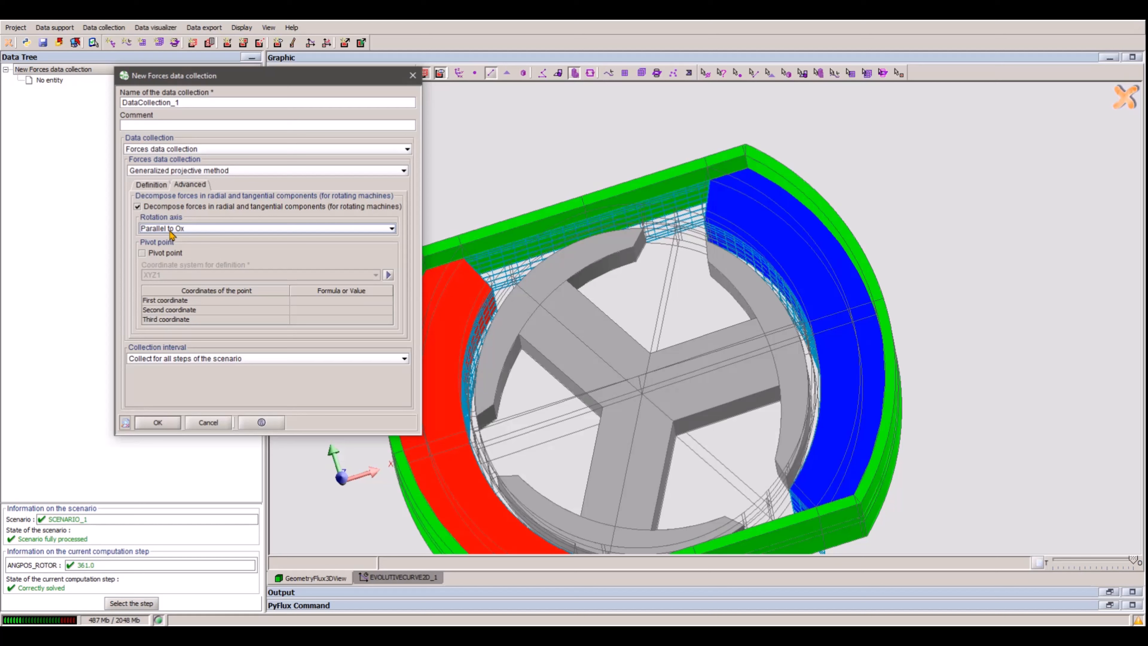
left_click(171, 230)
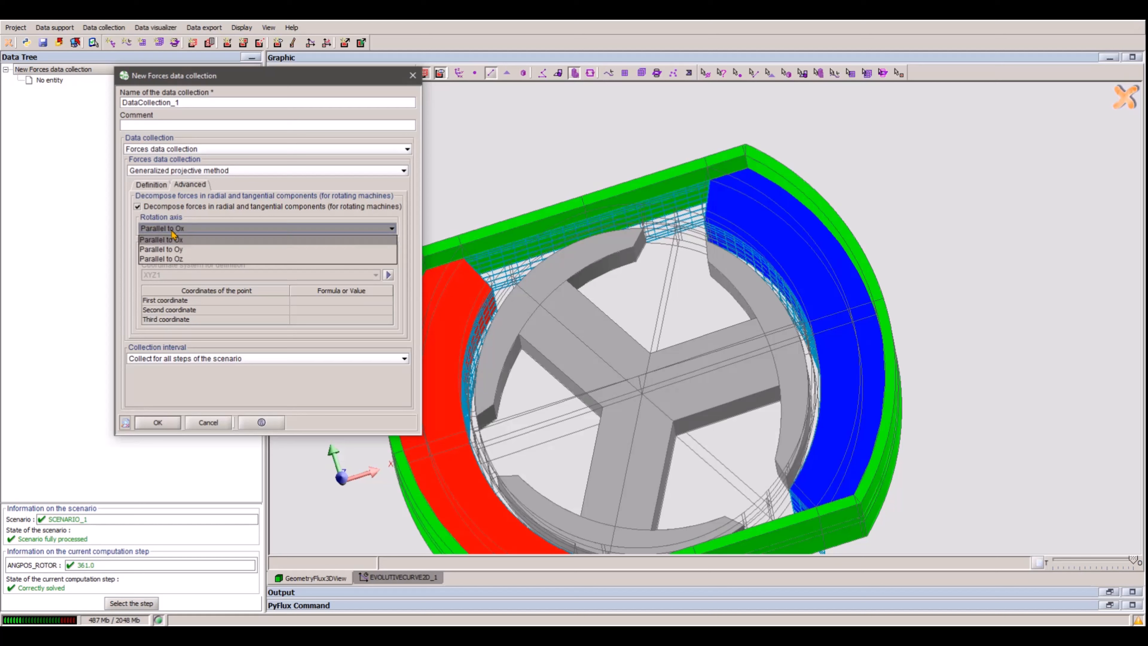